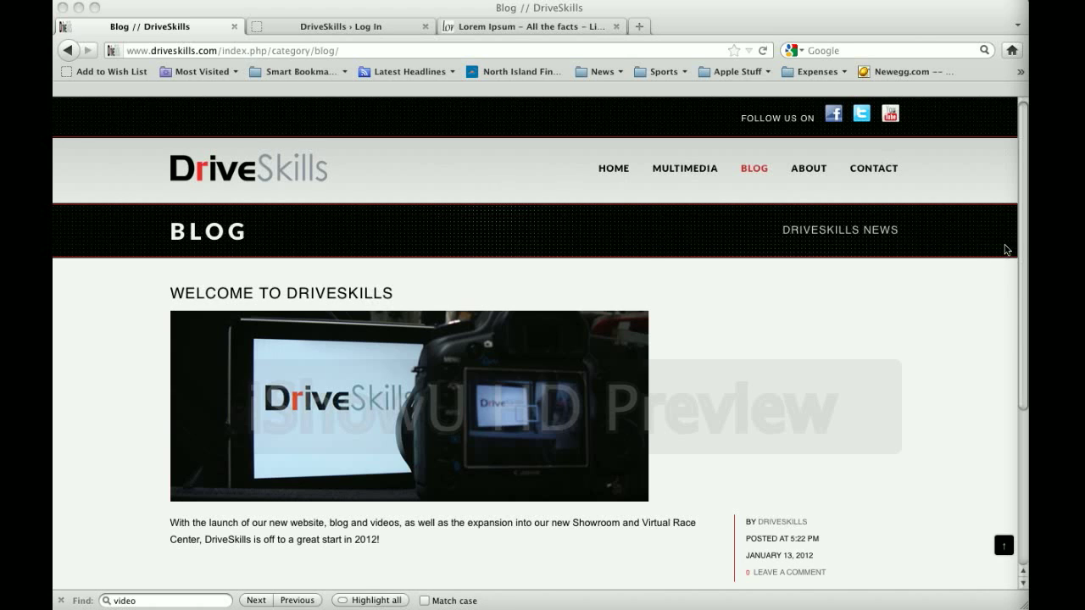
Open the full 'Welcome to DriveSkills' post from its READ MORE link on the Blog listing
drag(1020, 233, 1020, 290)
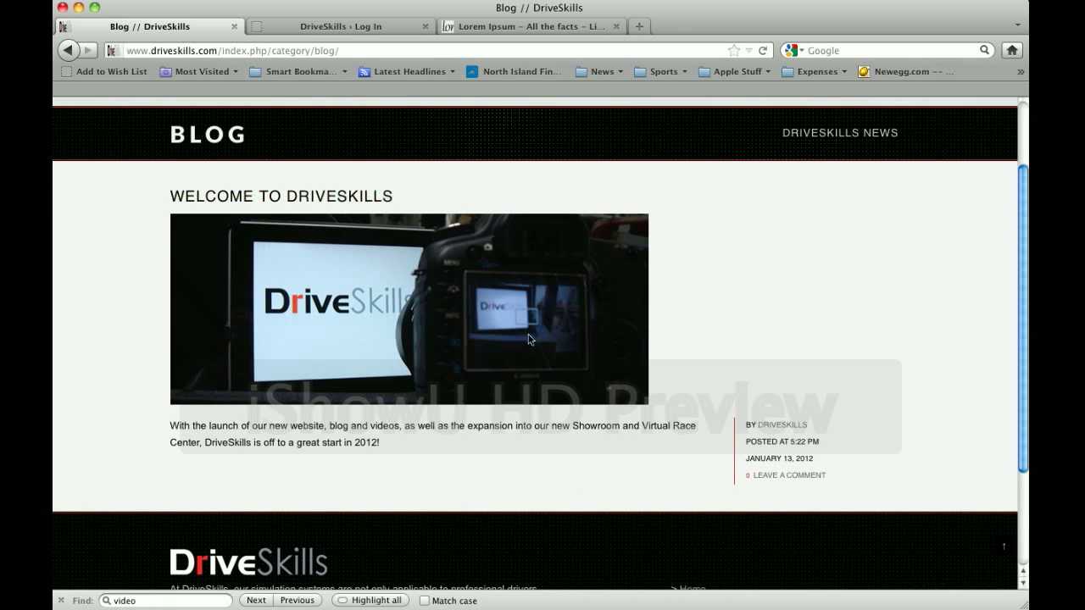
mouse_move(309, 437)
mouse_move(275, 424)
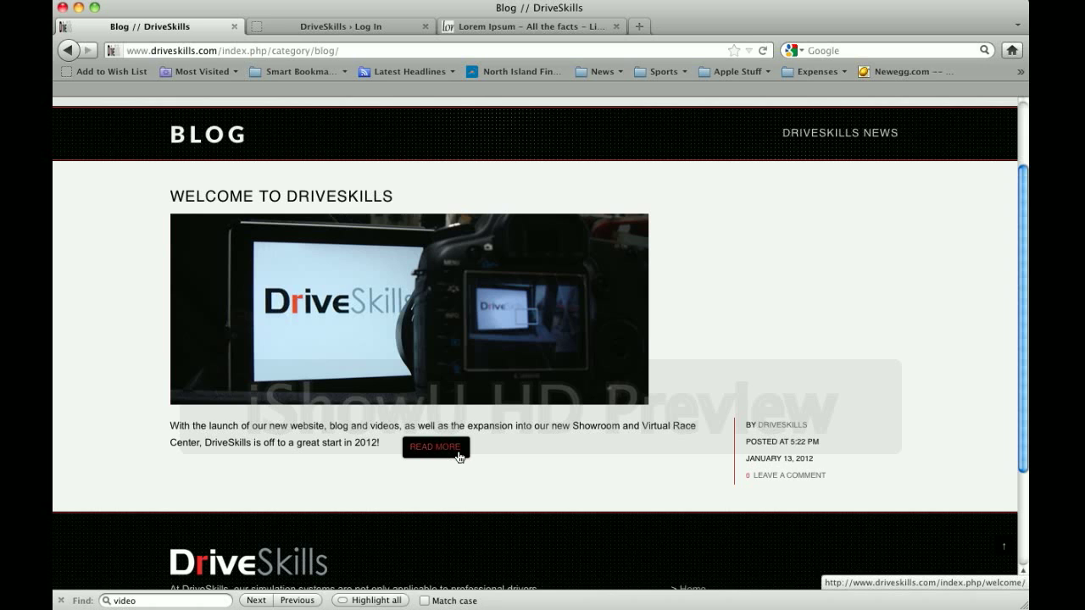
click(426, 454)
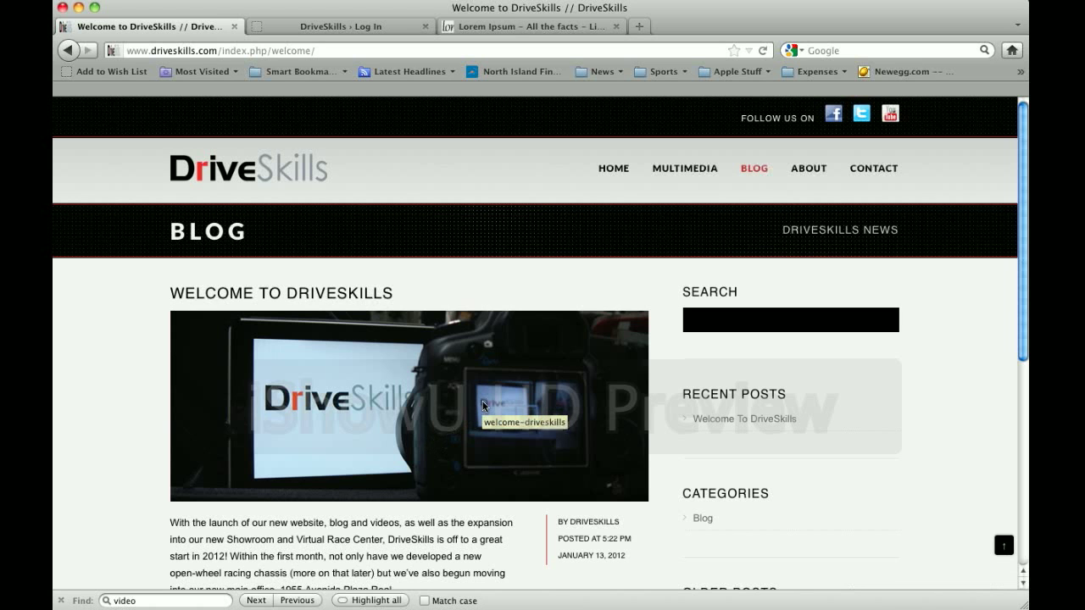
Scroll up and down through the Welcome to DriveSkills article to read it
scroll(483, 406, down, 4)
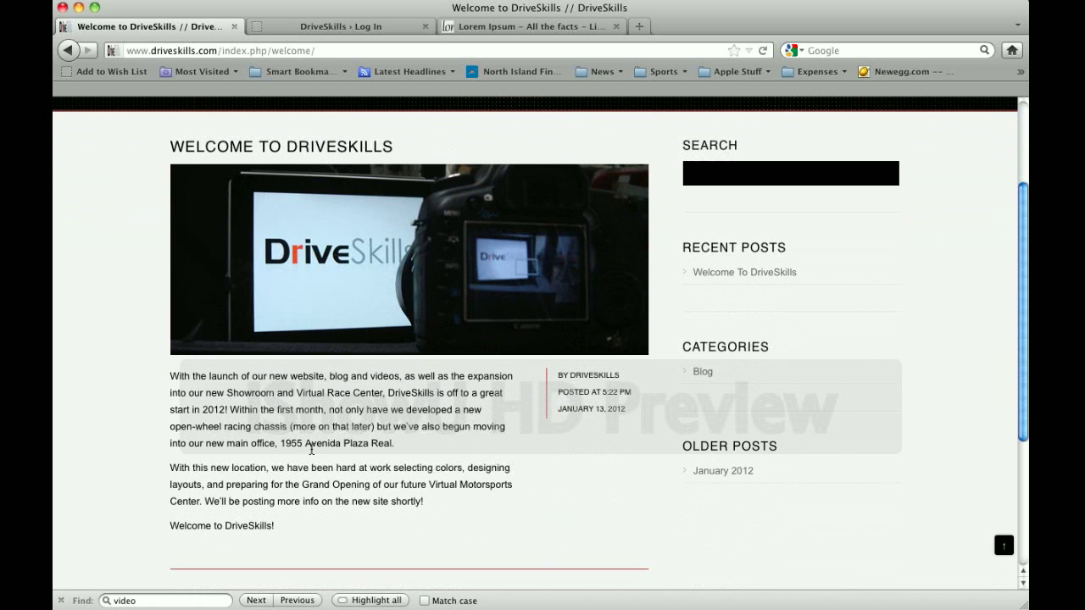
drag(180, 376, 251, 414)
click(256, 413)
scroll(407, 393, up, 2)
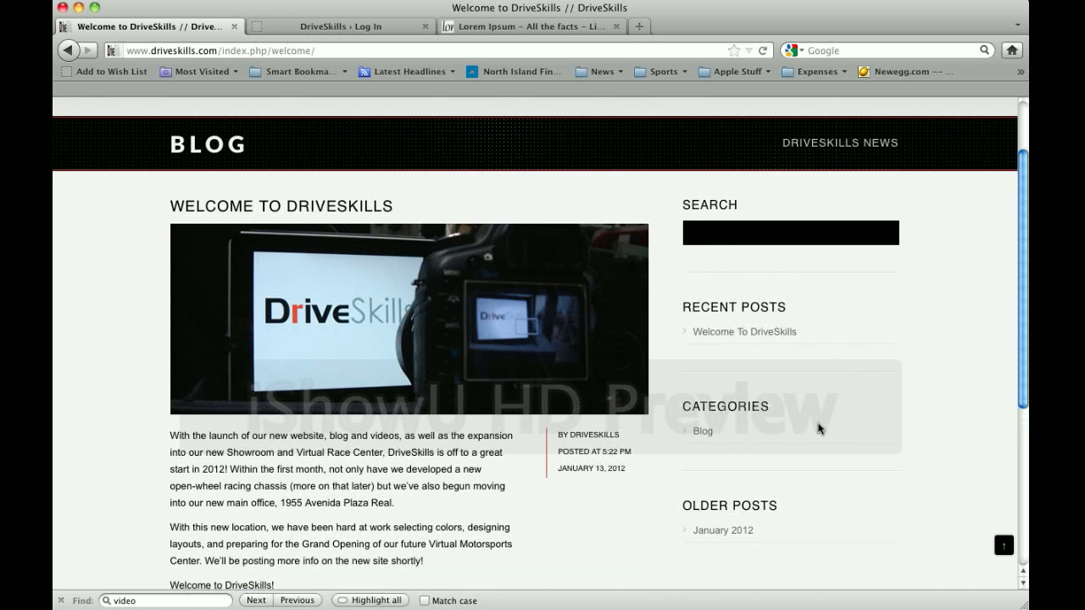
scroll(819, 429, down, 2)
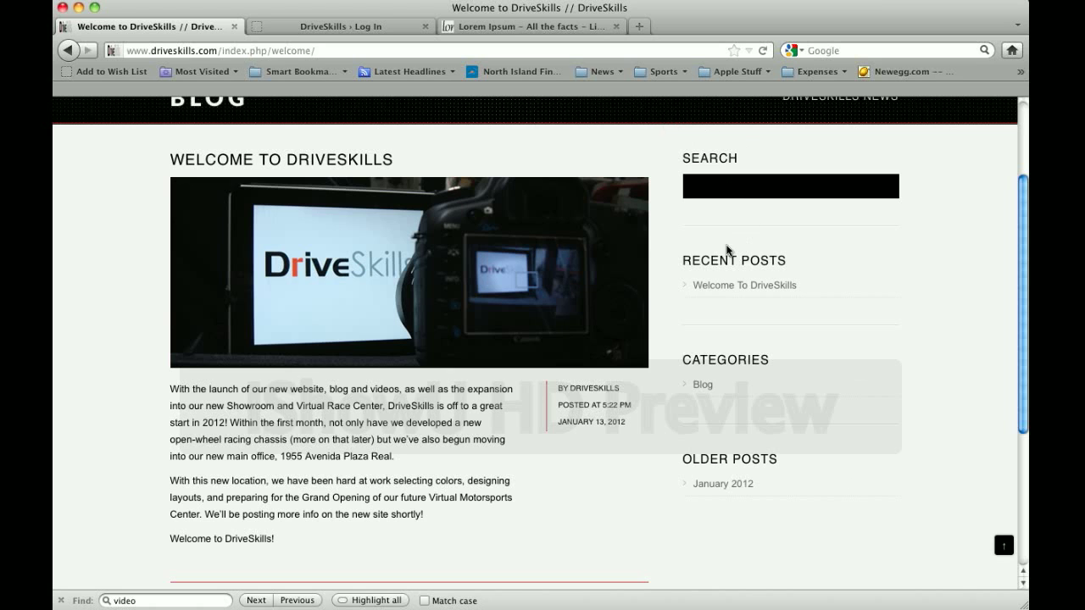
scroll(588, 269, up, 2)
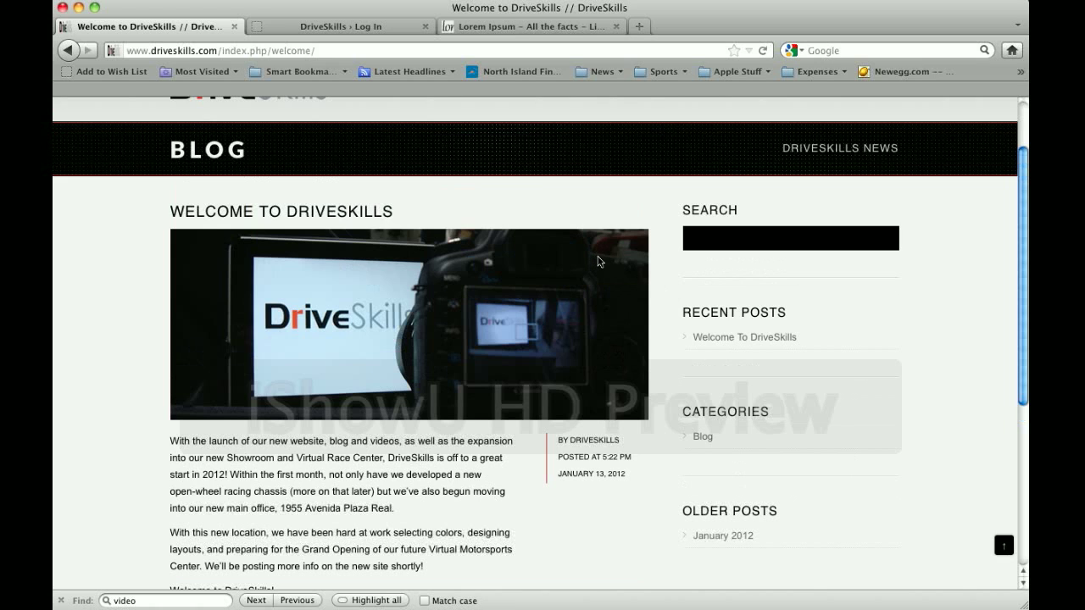
Go to the site's wp-admin address from the login tab
click(384, 30)
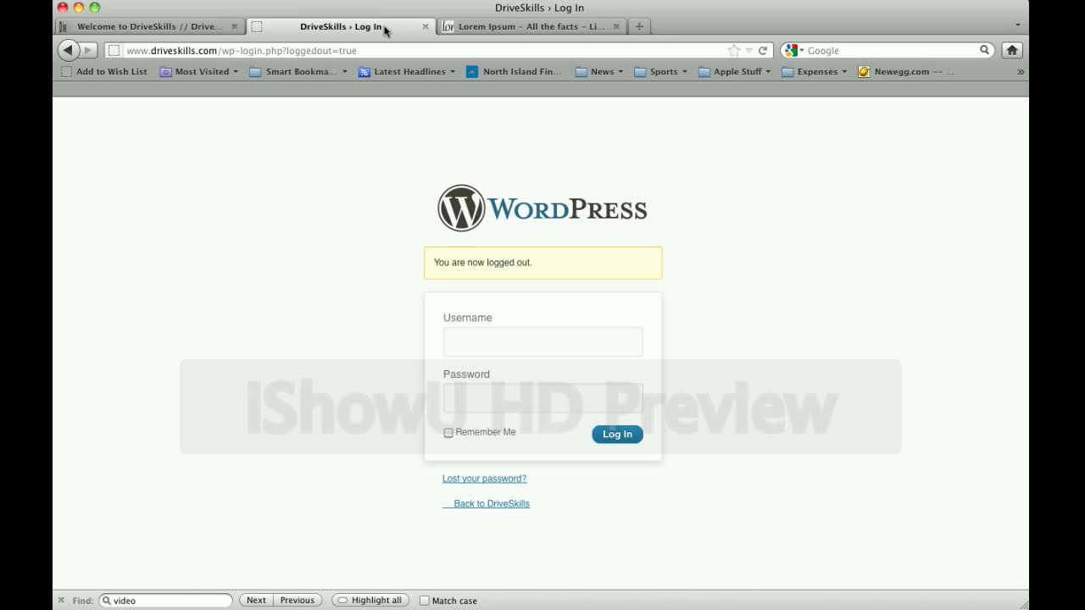
drag(221, 51, 584, 57)
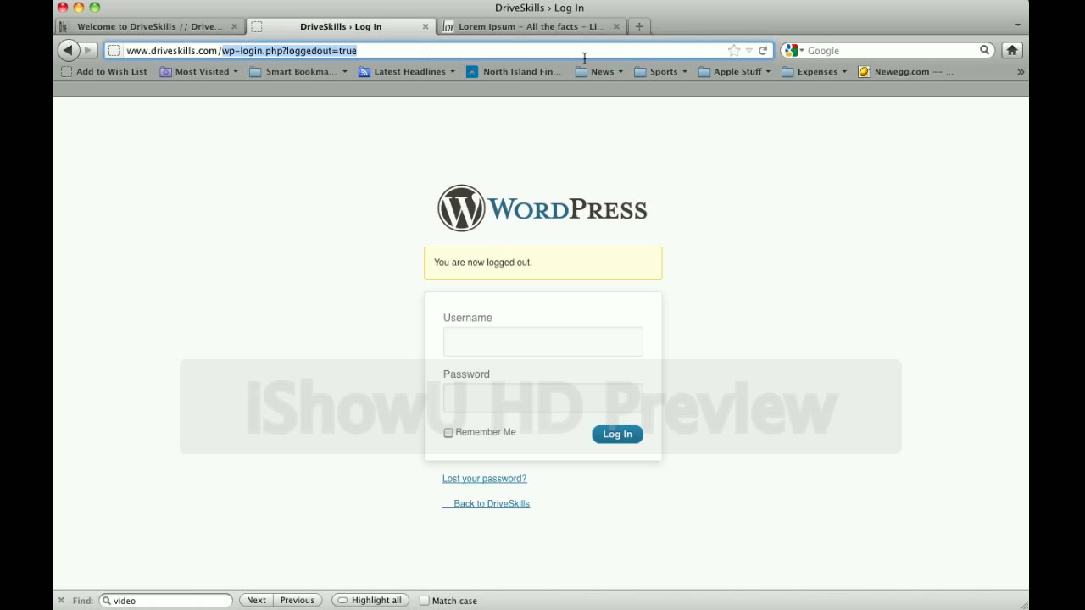
text(wp-admin)
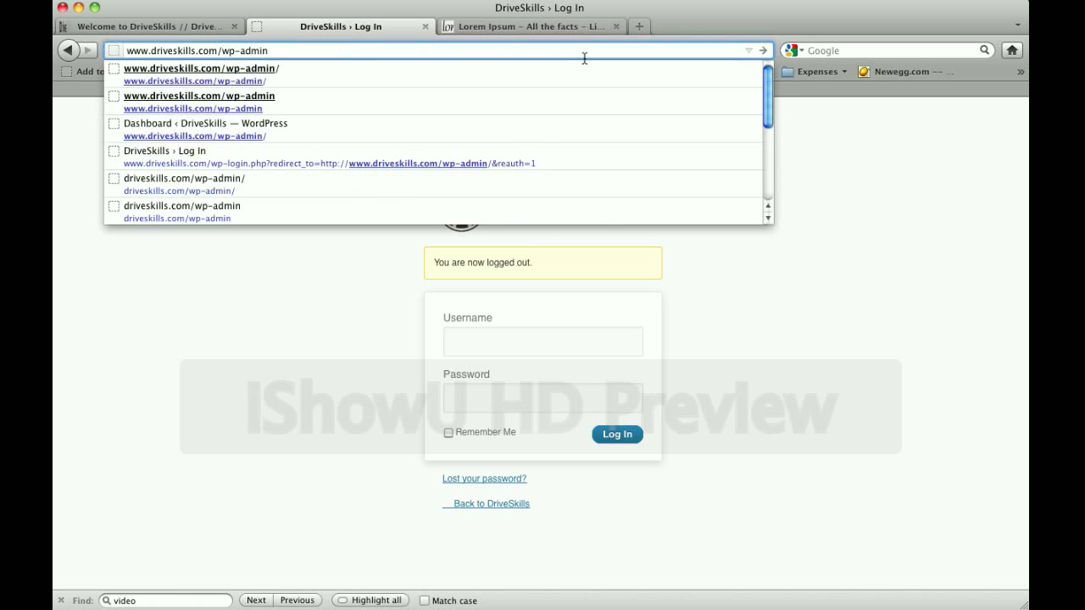
key(Return)
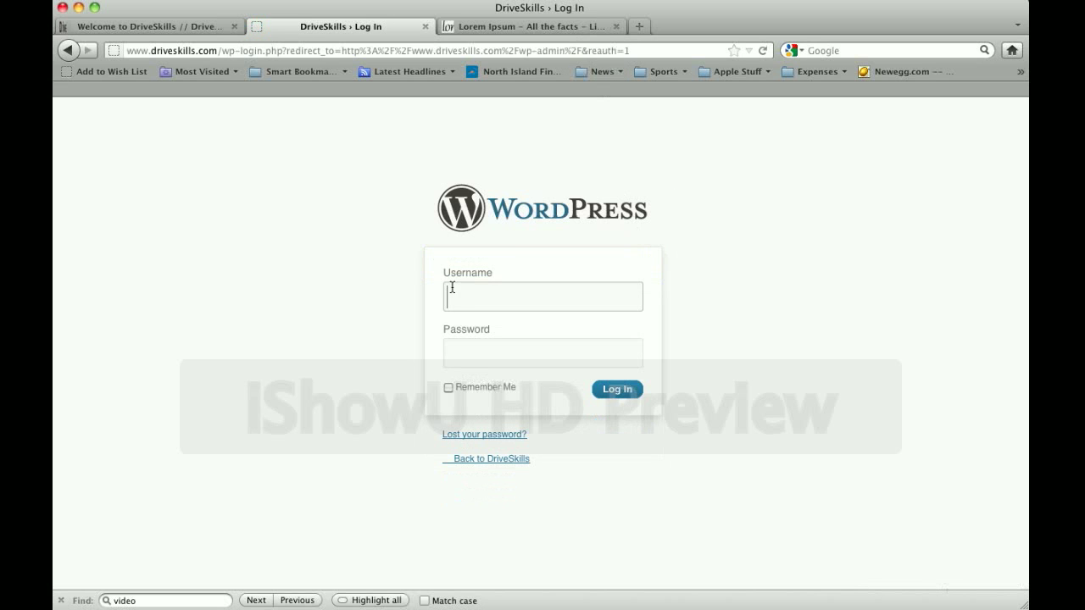
Log in with the admin username and password, declining to save the password
click(502, 296)
text(admin)
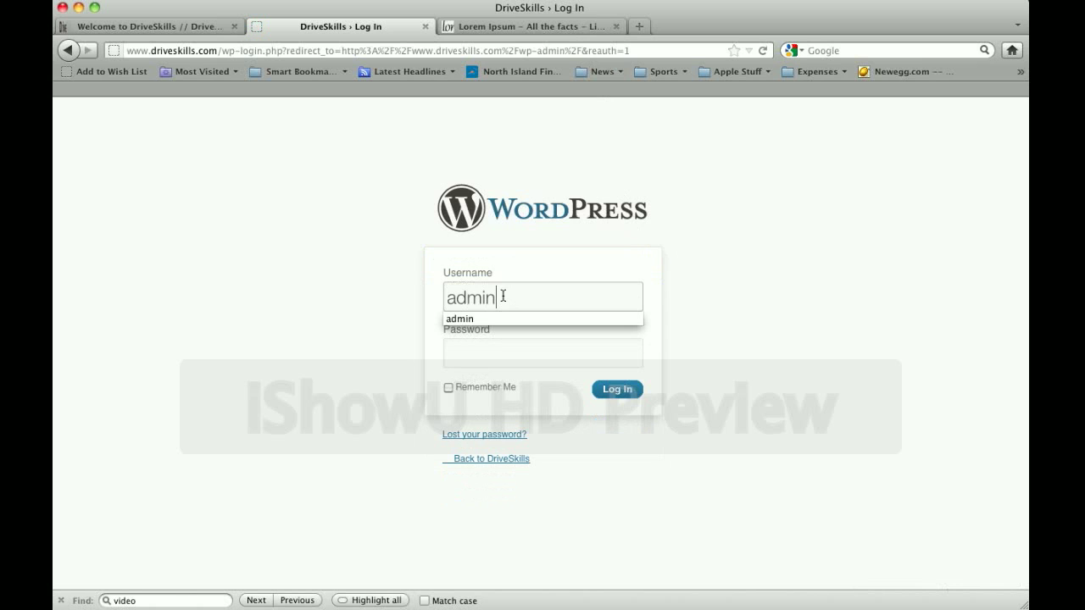
key(Tab)
text(********)
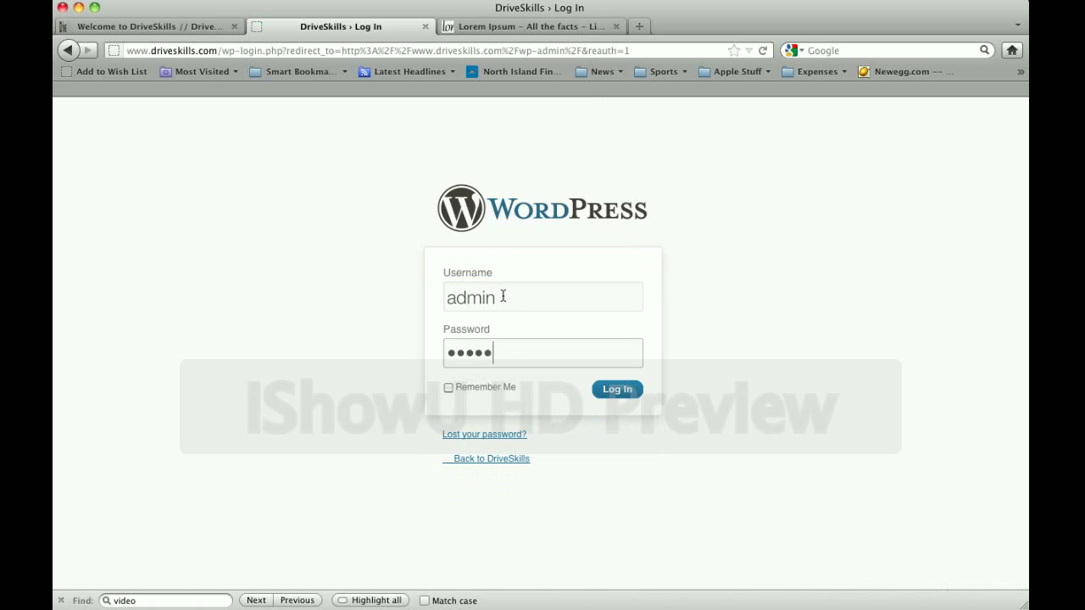
key(Return)
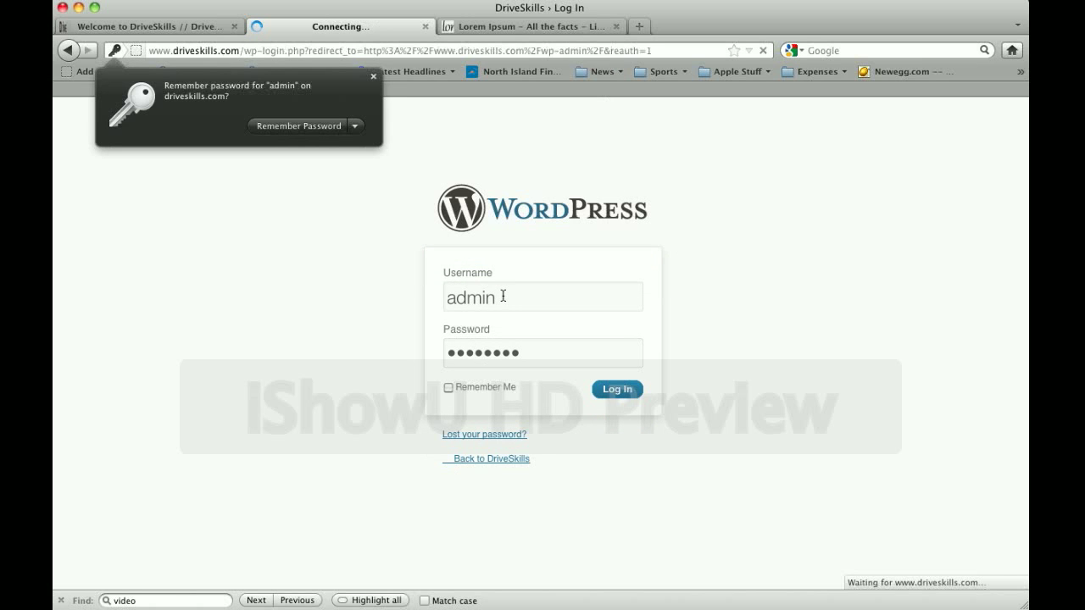
click(371, 80)
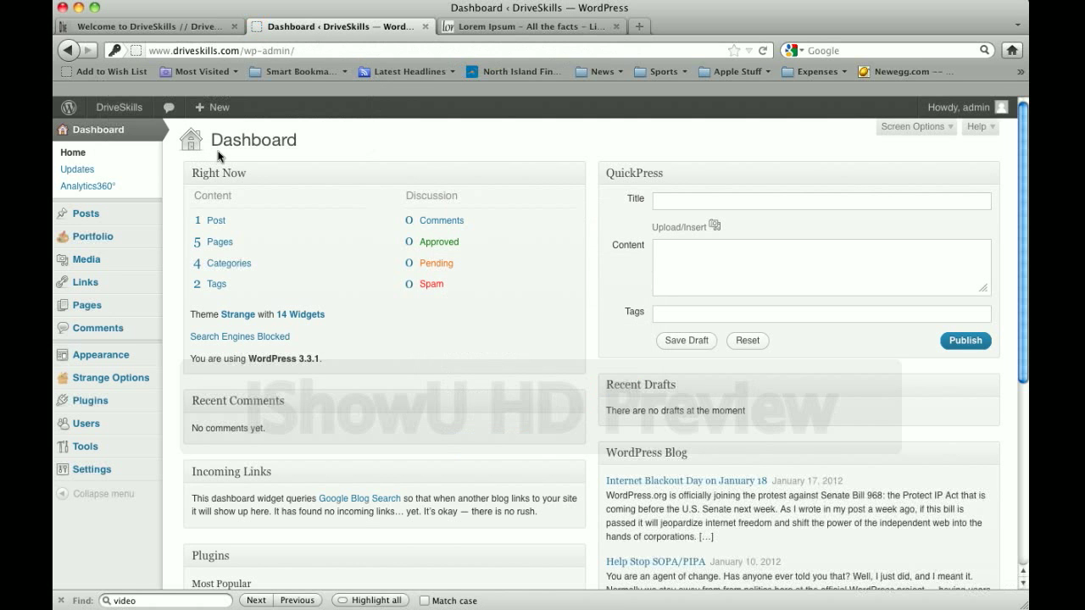
Open the Welcome to DriveSkills post for editing from the Posts list
click(92, 217)
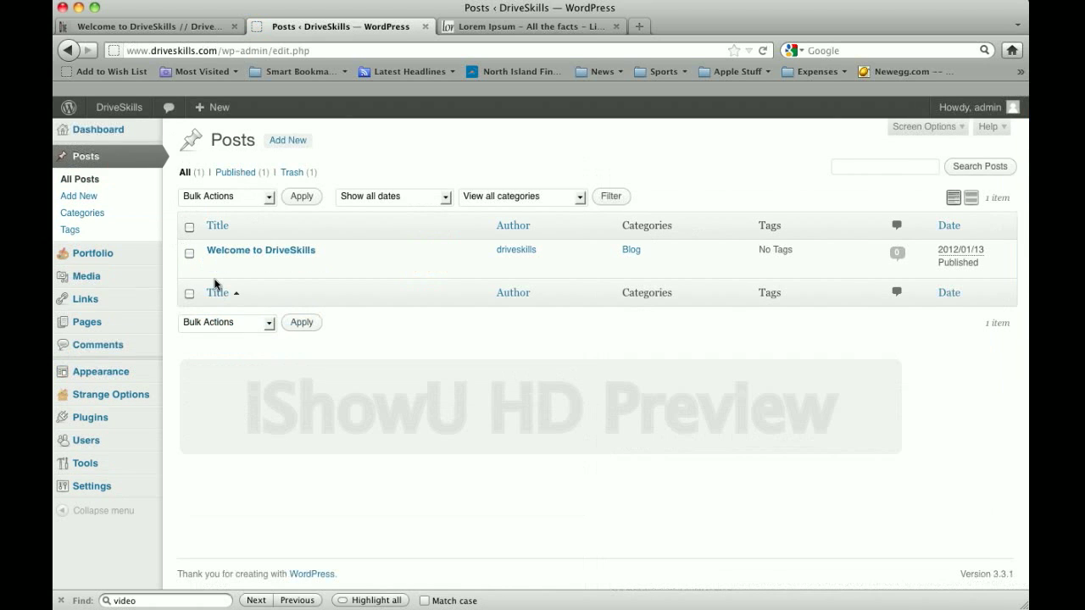
mouse_move(243, 260)
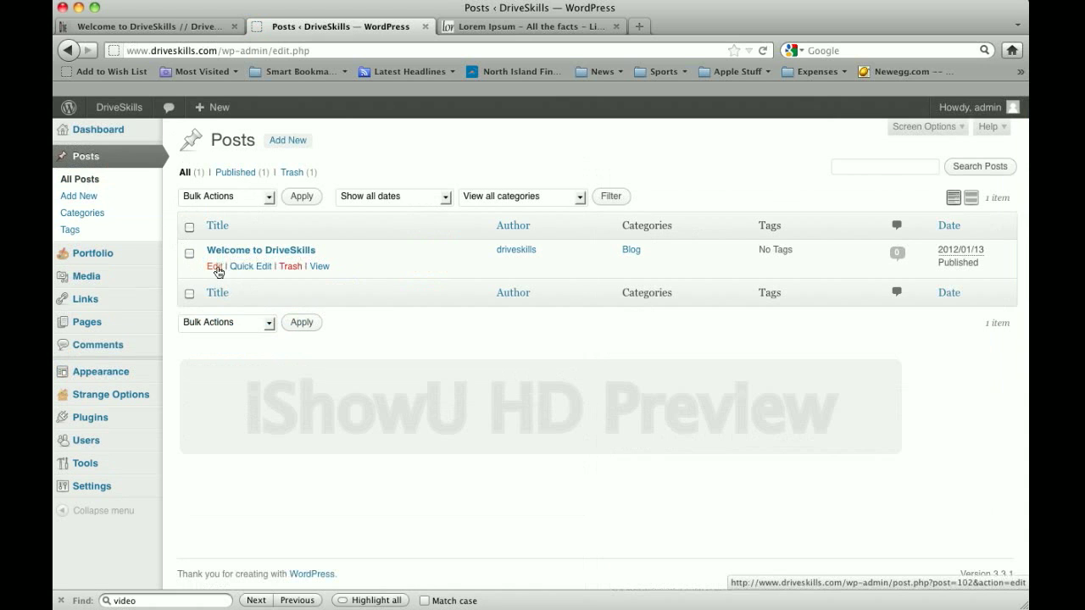
click(216, 267)
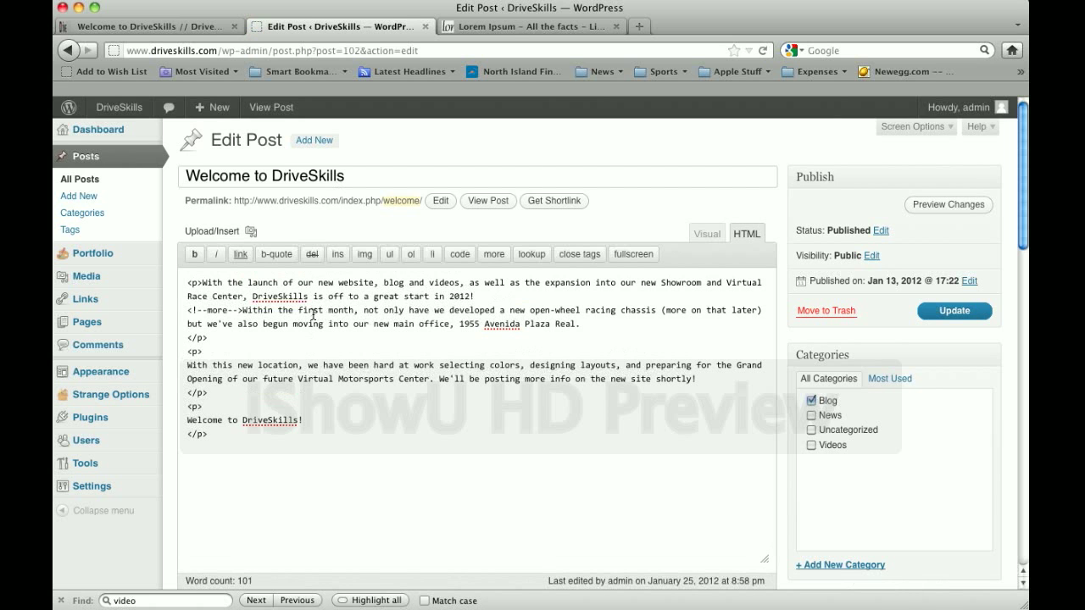
Scroll through the Welcome to DriveSkills edit screen to review its featured image and revisions
scroll(313, 315, down, 10)
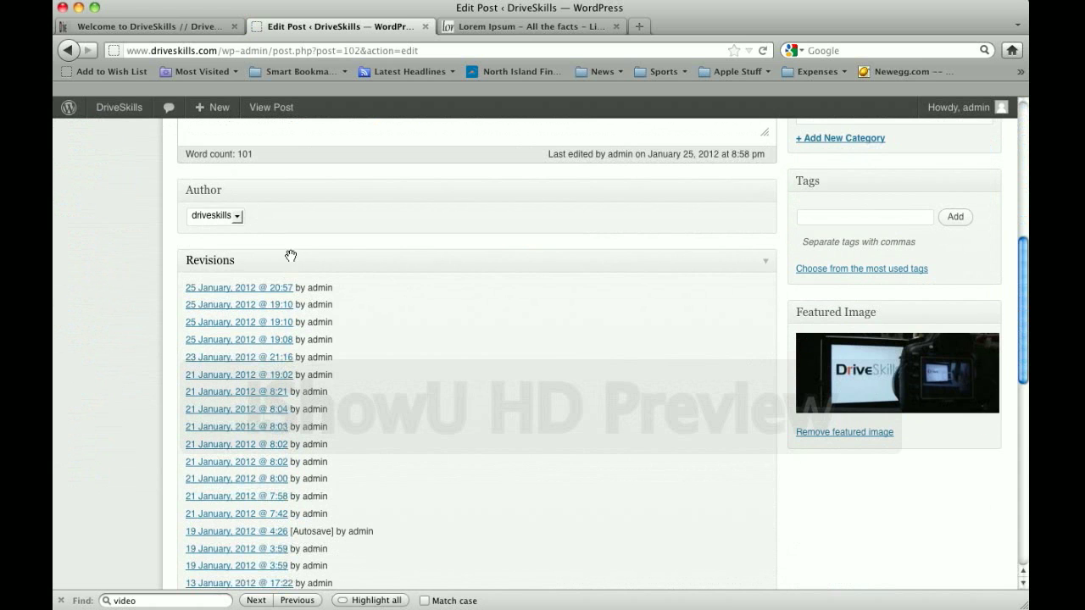
scroll(328, 272, down, 8)
scroll(317, 363, down, 6)
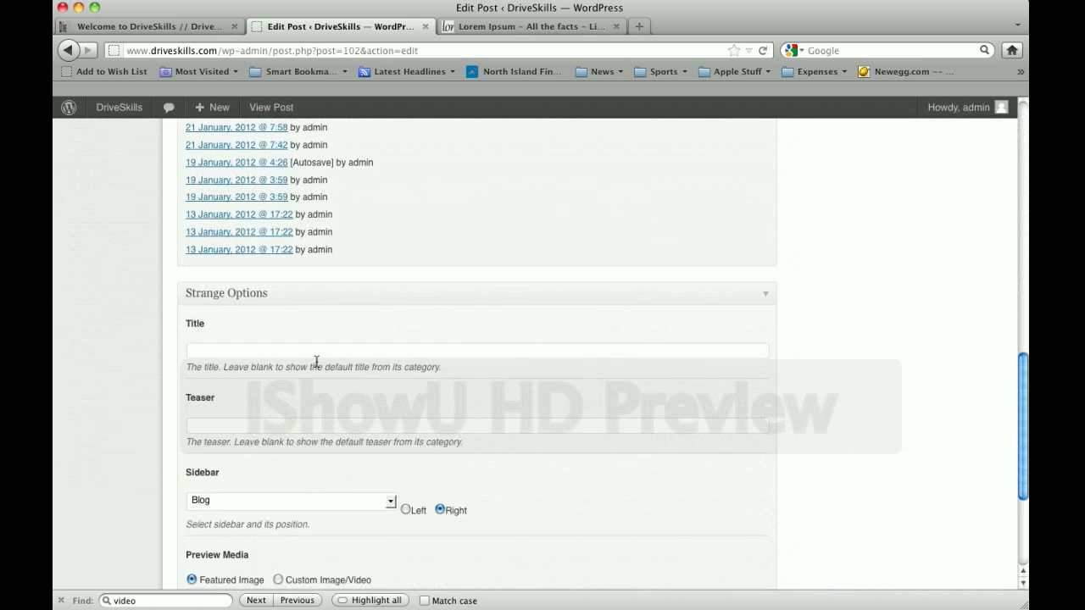
scroll(637, 416, up, 20)
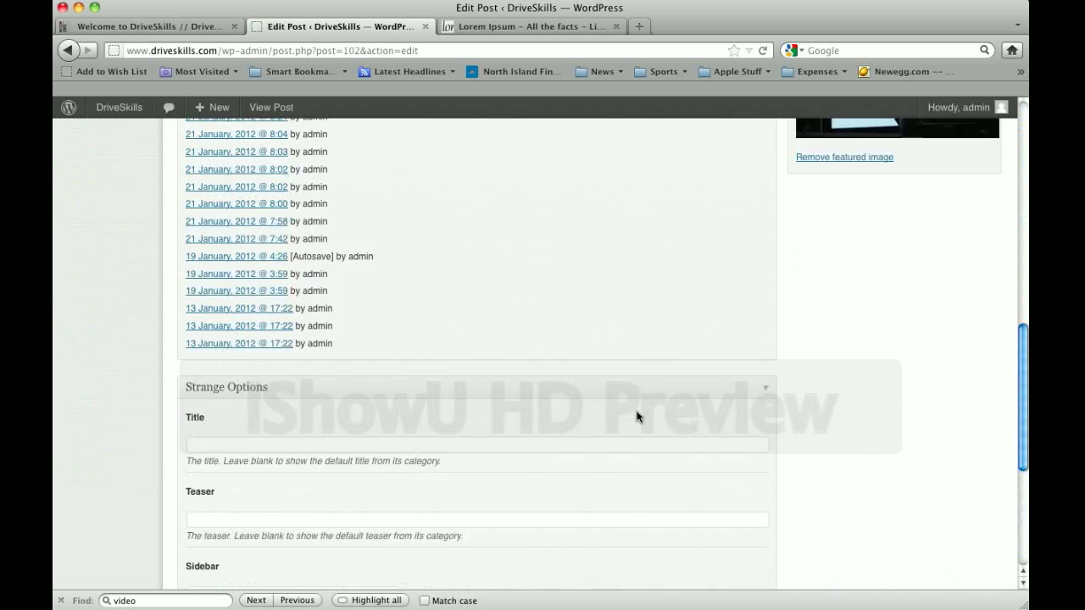
scroll(822, 280, up, 2)
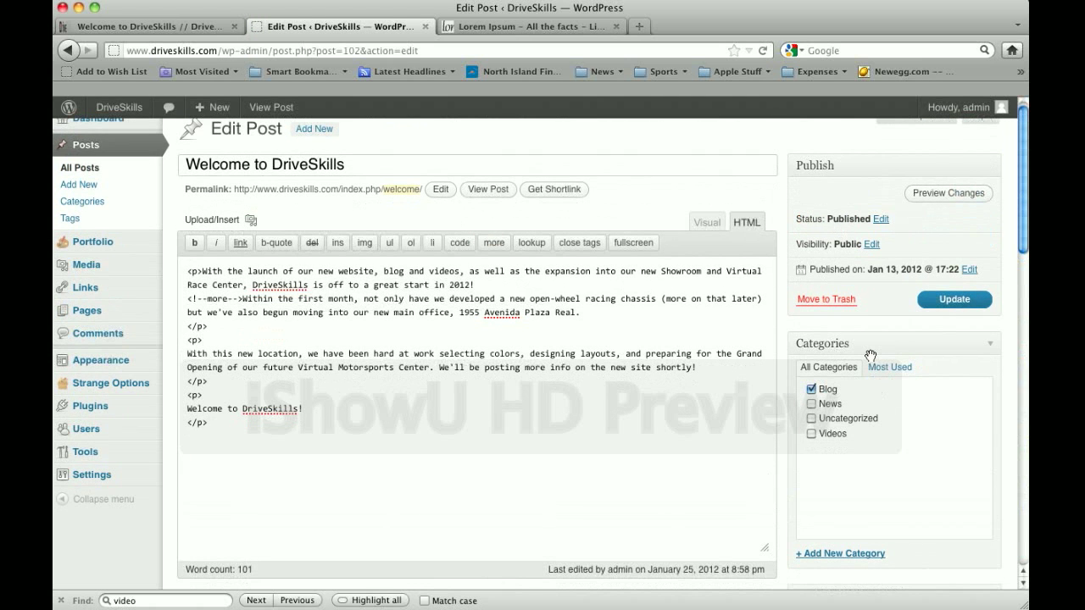
scroll(870, 355, down, 10)
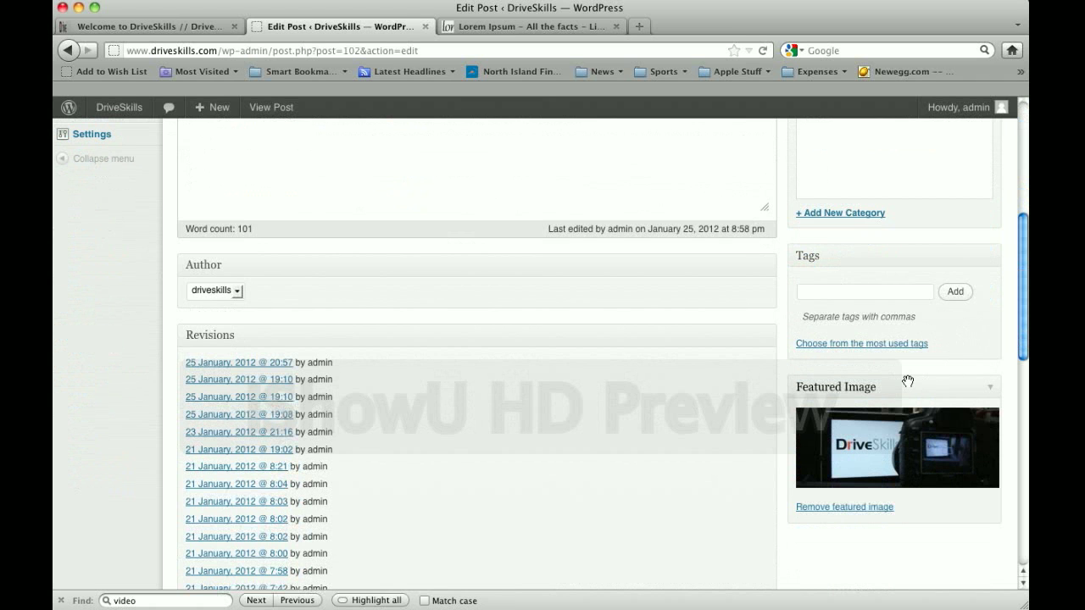
scroll(907, 382, down, 6)
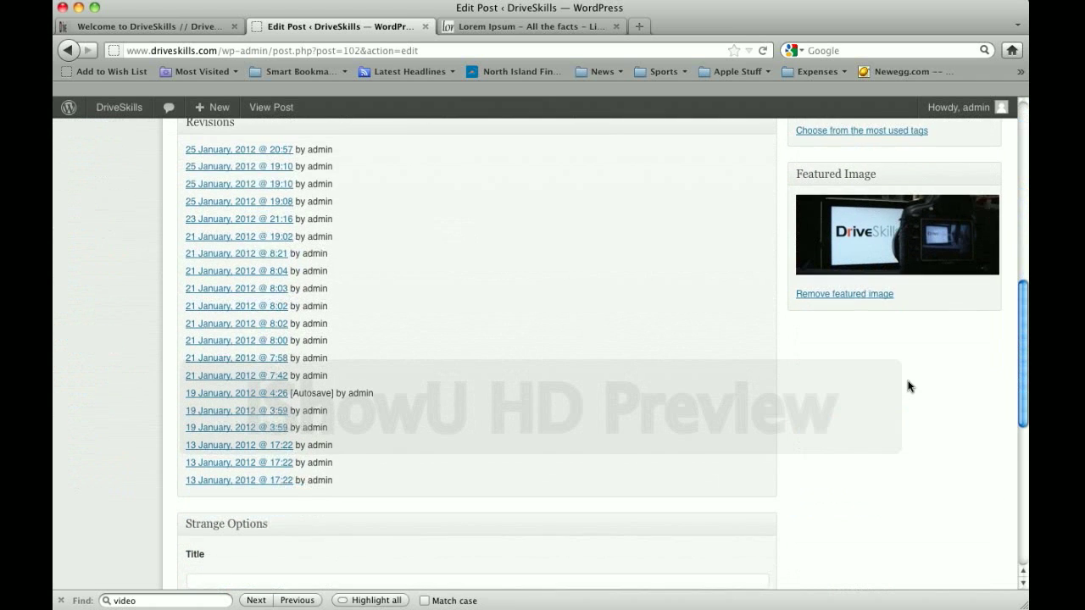
scroll(908, 386, up, 15)
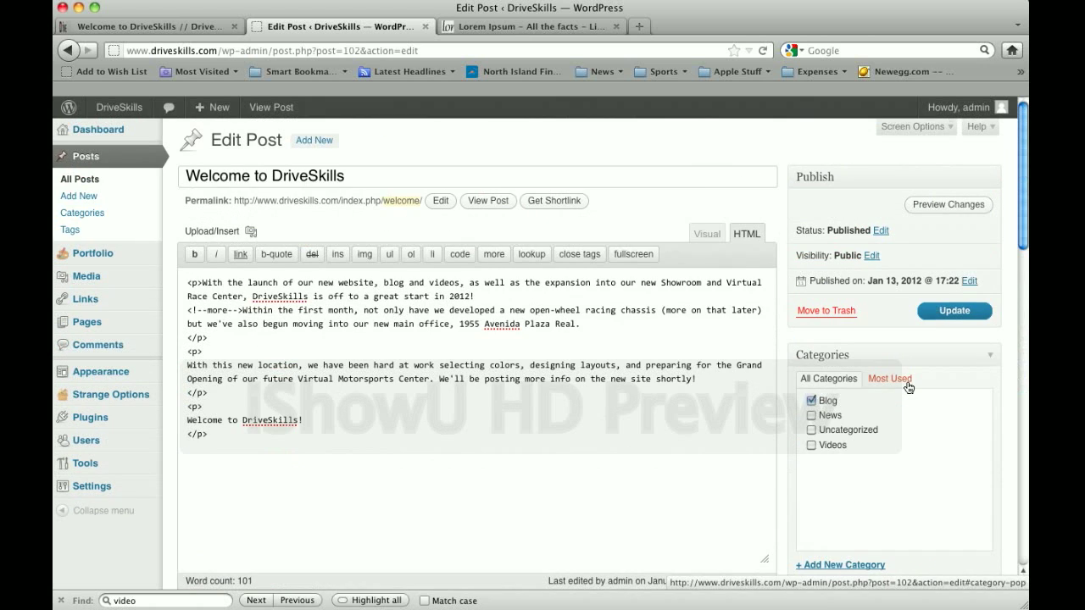
scroll(907, 387, down, 1)
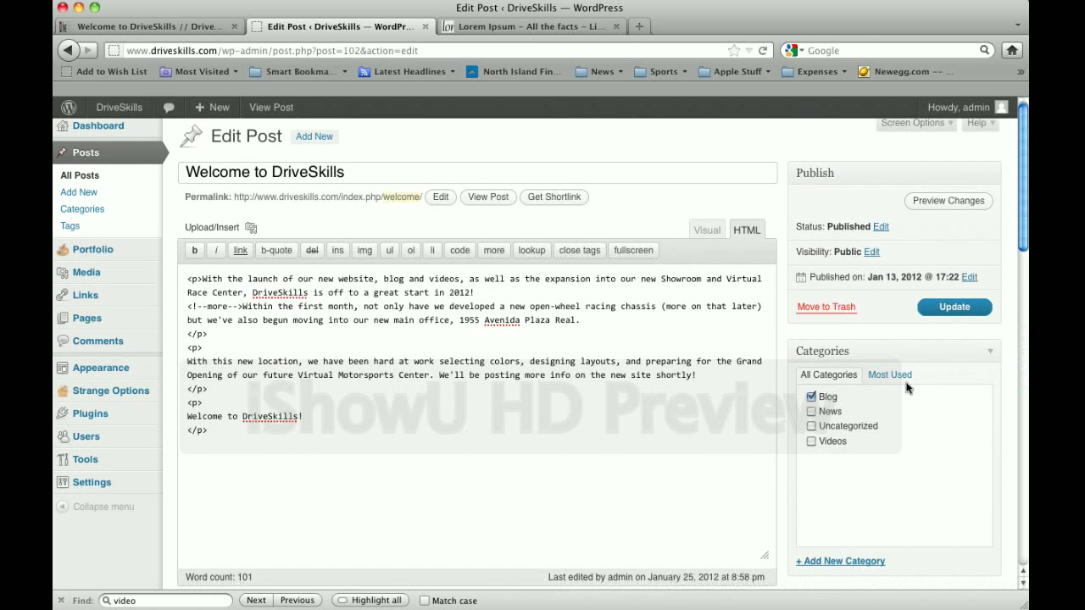
Start a new post titled 'DriveSkills Launches New Simulator' and place the cursor in its body
click(324, 145)
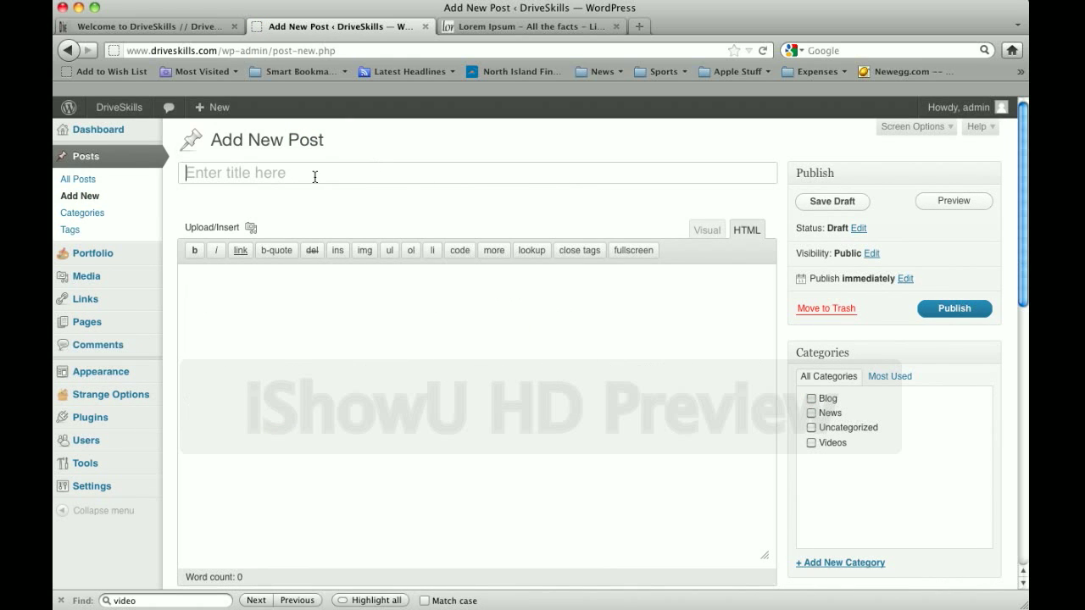
text(DriveSkills L)
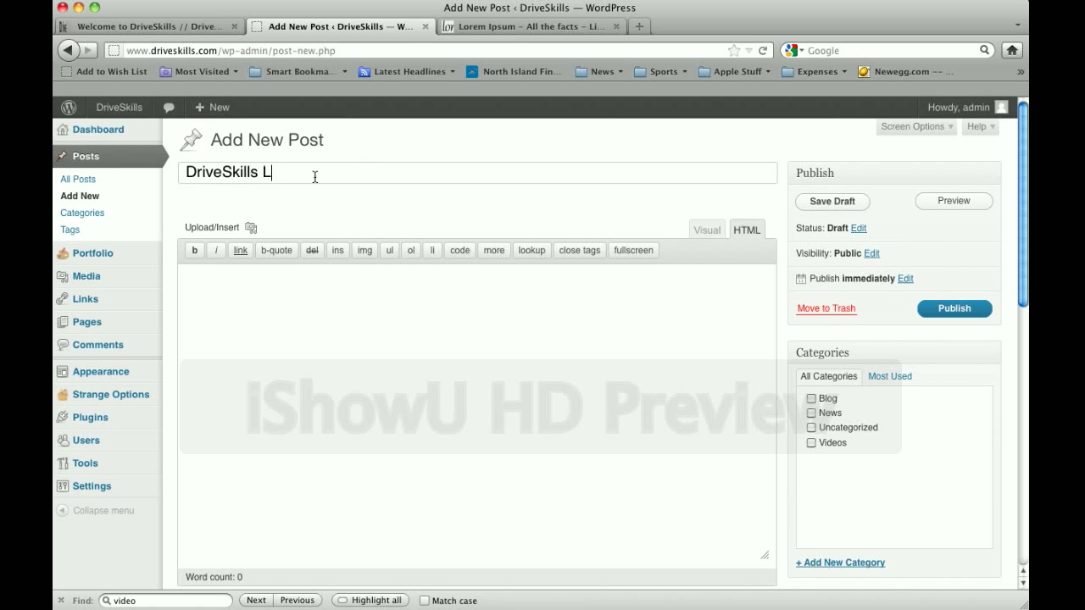
text(aunches New )
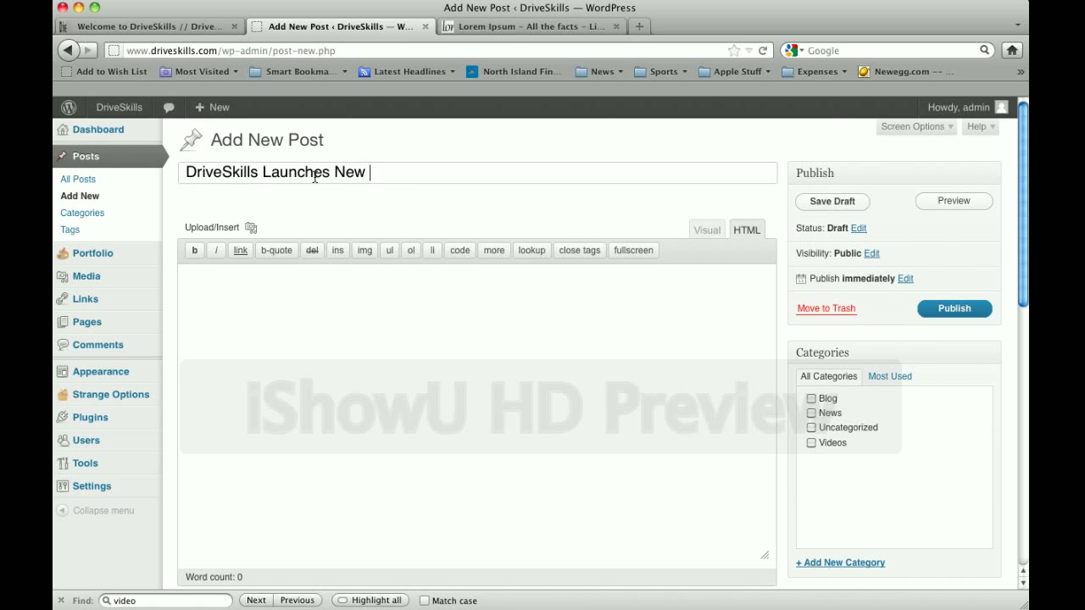
text(Simulator)
click(530, 368)
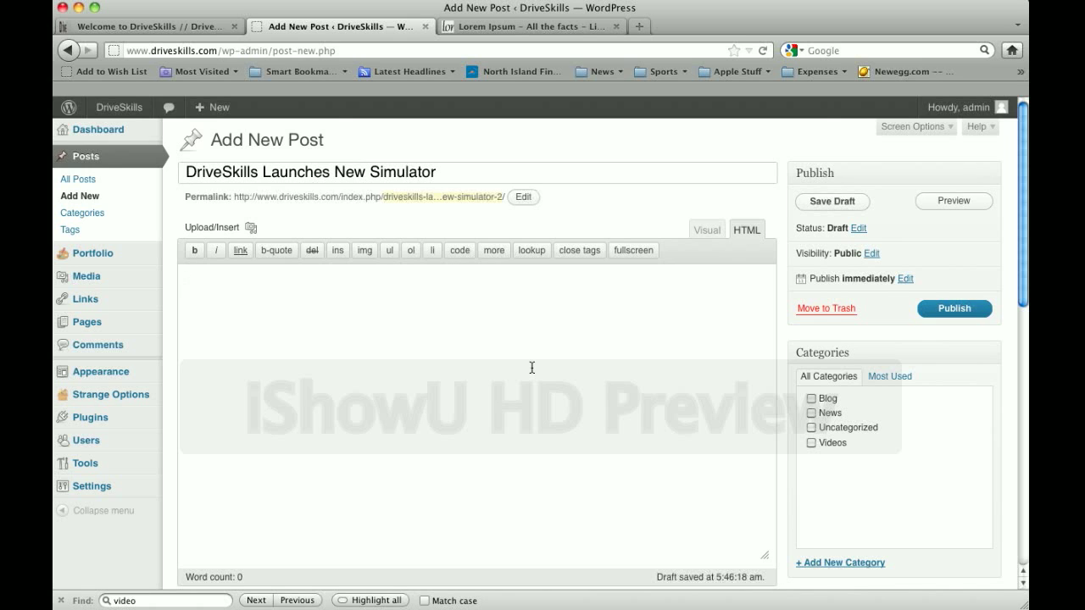
Select and copy the three Lorem Ipsum paragraphs on Lipsum.com, then return to the draft
click(503, 28)
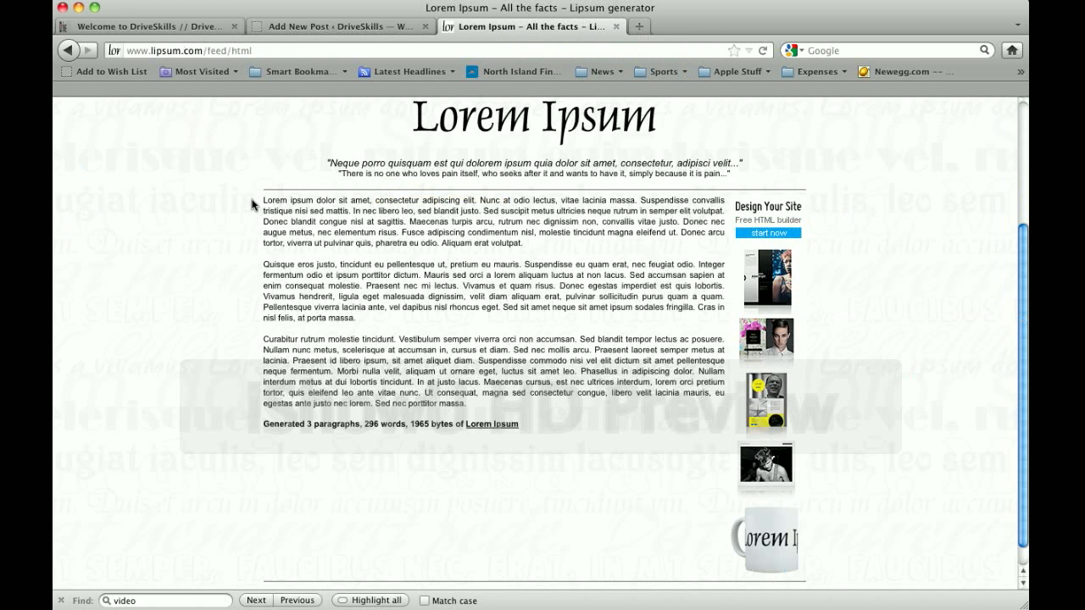
drag(264, 202, 492, 406)
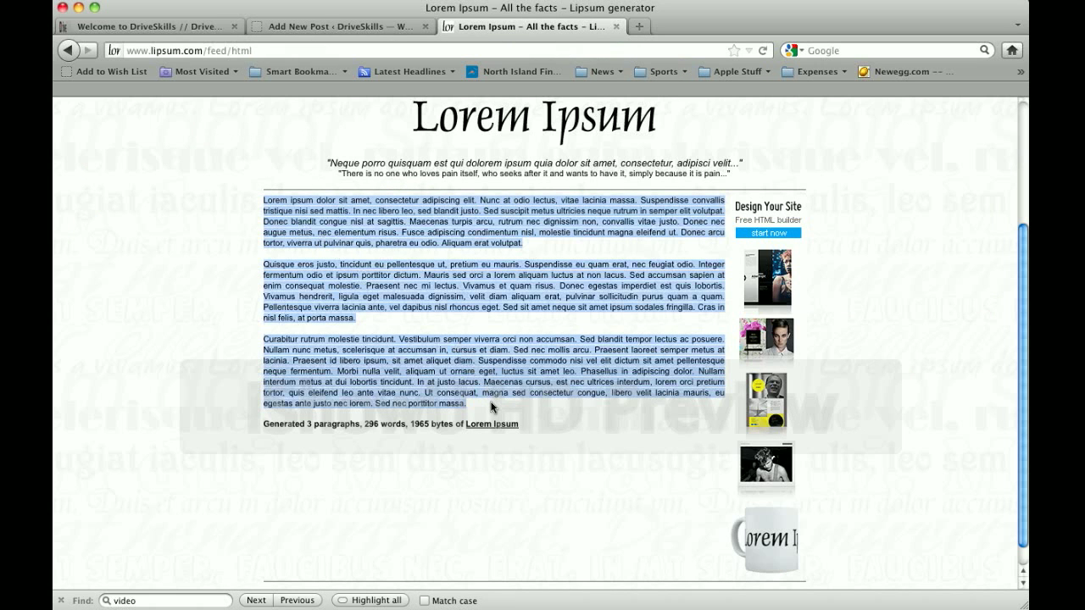
click(313, 26)
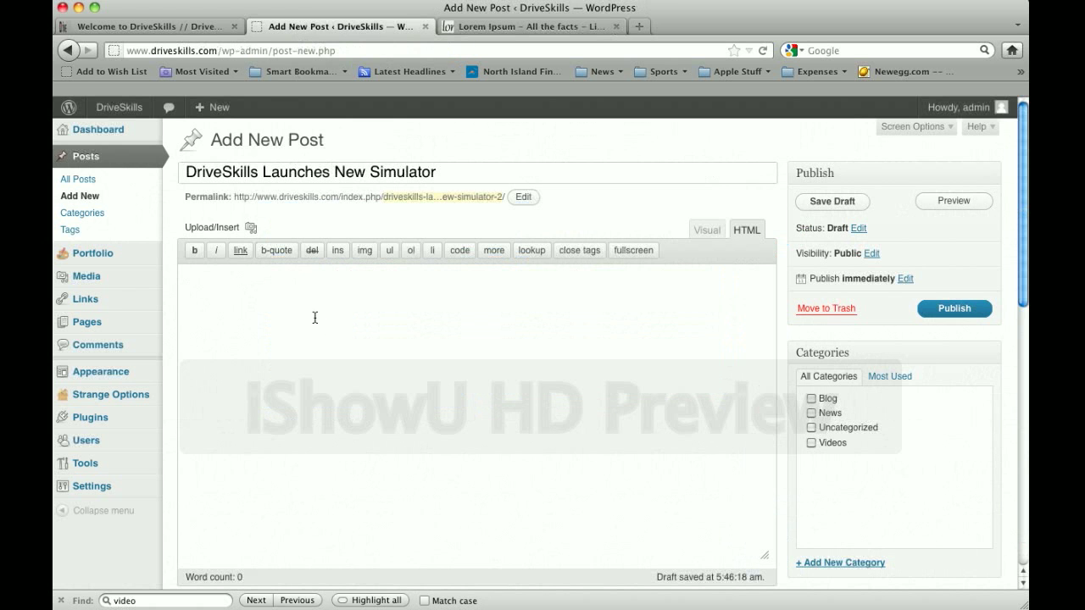
Paste the three Lorem Ipsum paragraphs into the HTML editor body and scroll to check them
click(267, 291)
key(super+v)
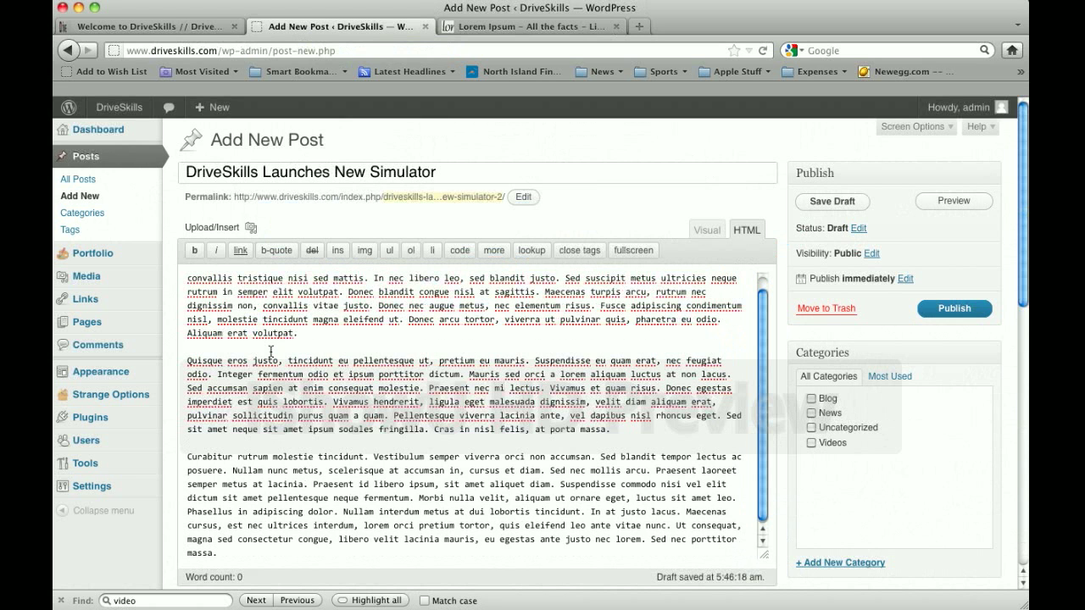
scroll(270, 351, up, 1)
scroll(310, 402, down, 1)
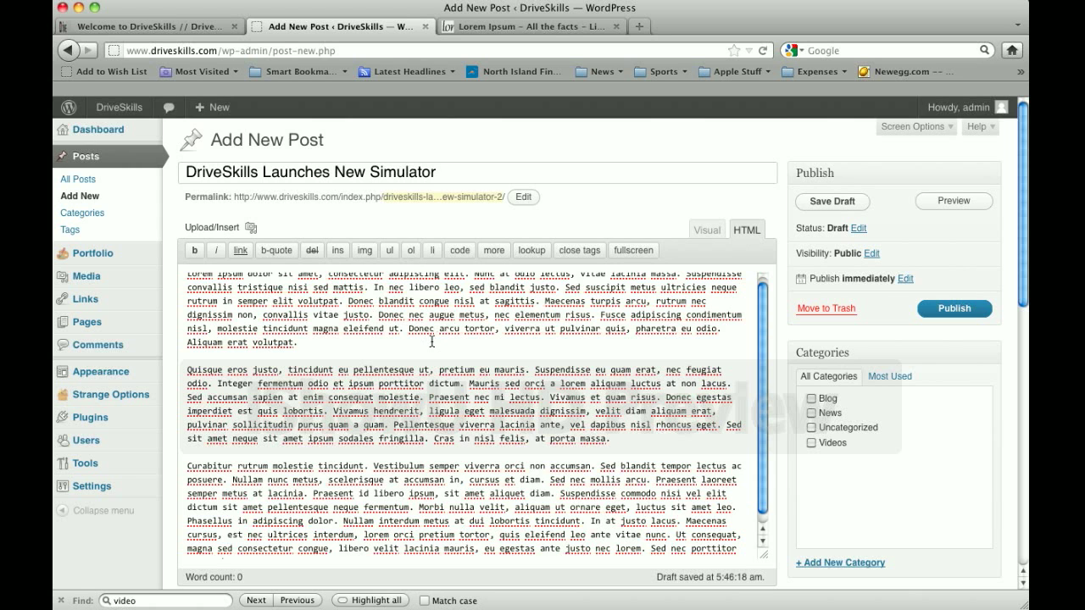
scroll(431, 341, up, 1)
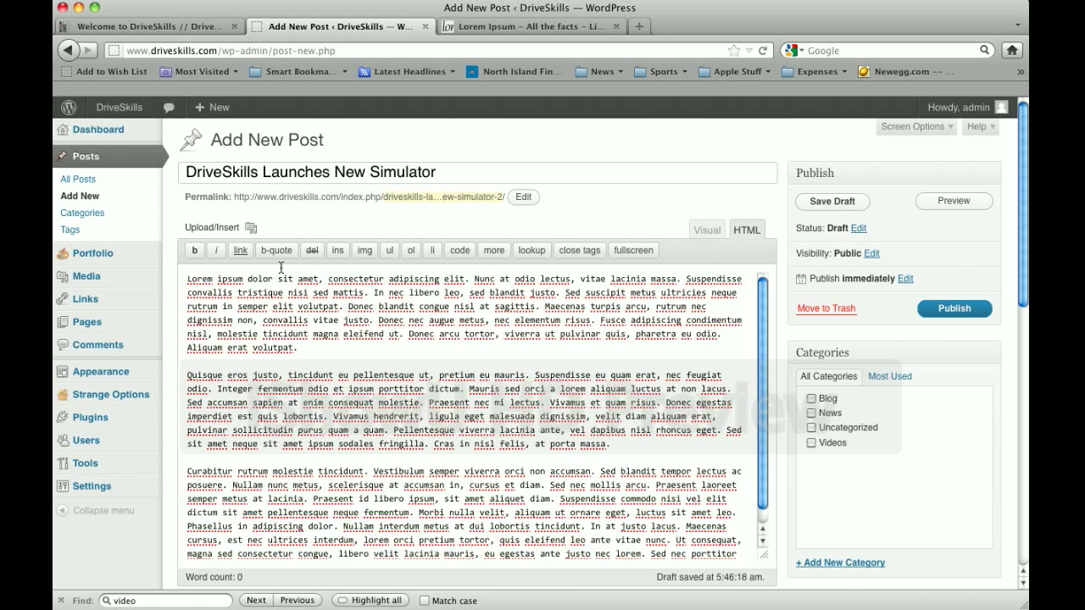
scroll(570, 307, down, 1)
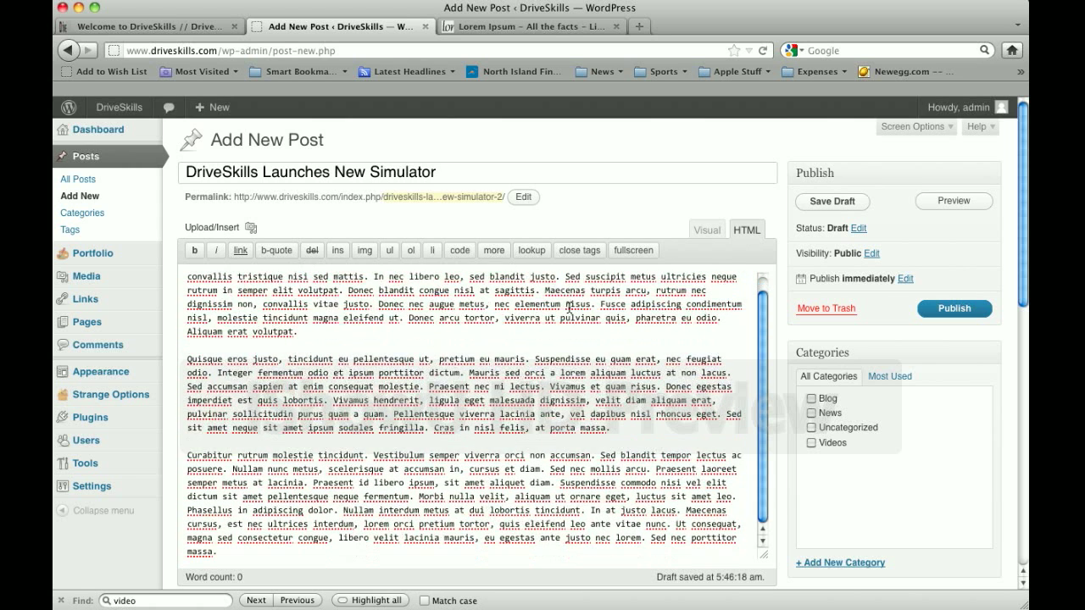
scroll(859, 351, down, 1)
scroll(858, 354, down, 3)
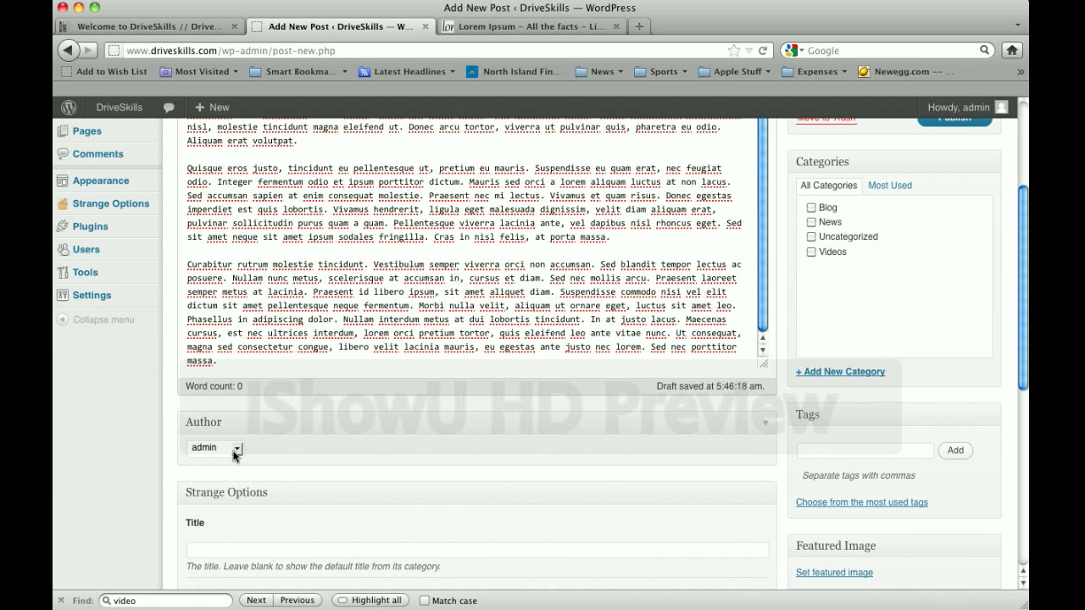
Set the post's author to driveskills
click(236, 455)
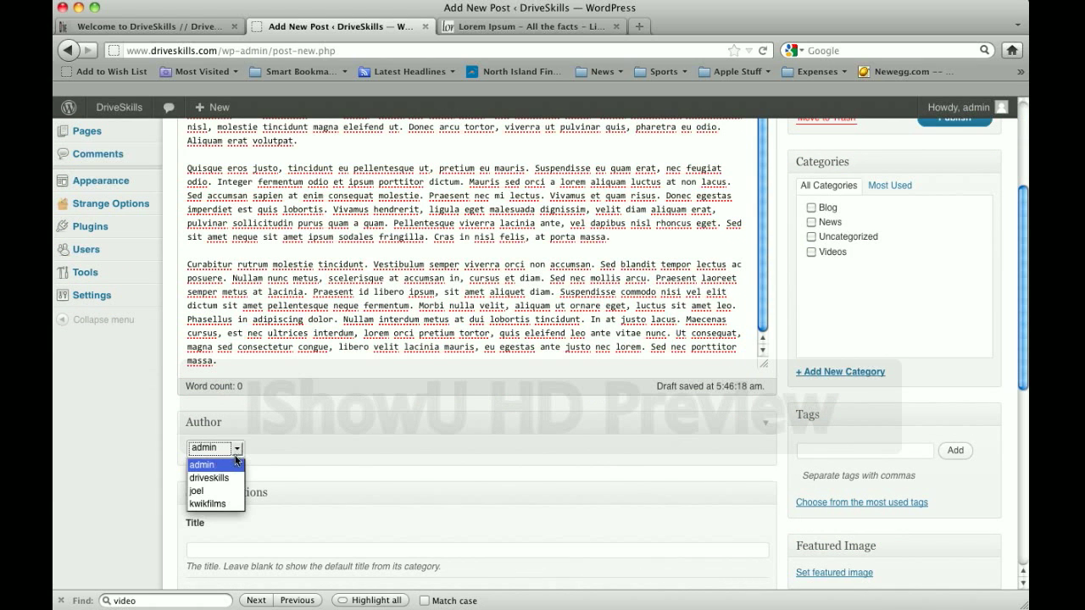
click(228, 480)
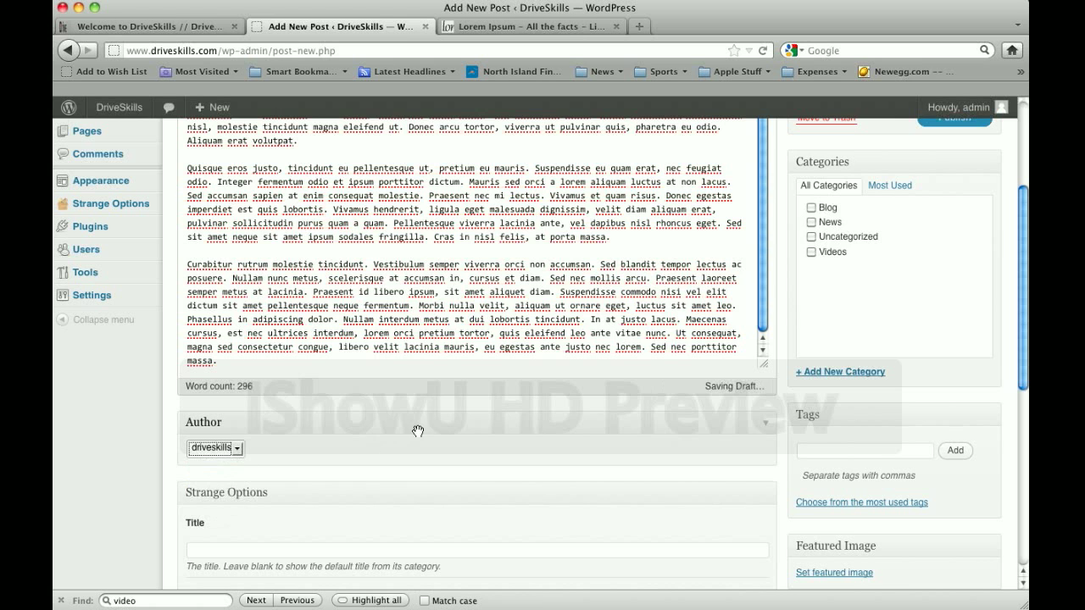
scroll(417, 435, down, 4)
scroll(418, 434, down, 2)
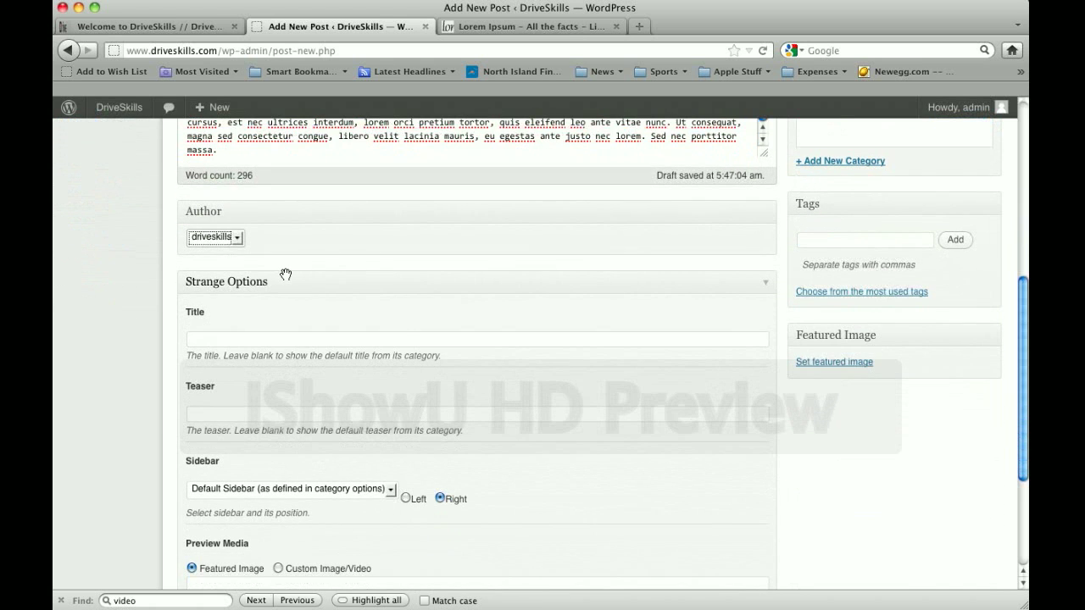
Choose Blog as the post's sidebar in the Strange Options panel
click(290, 340)
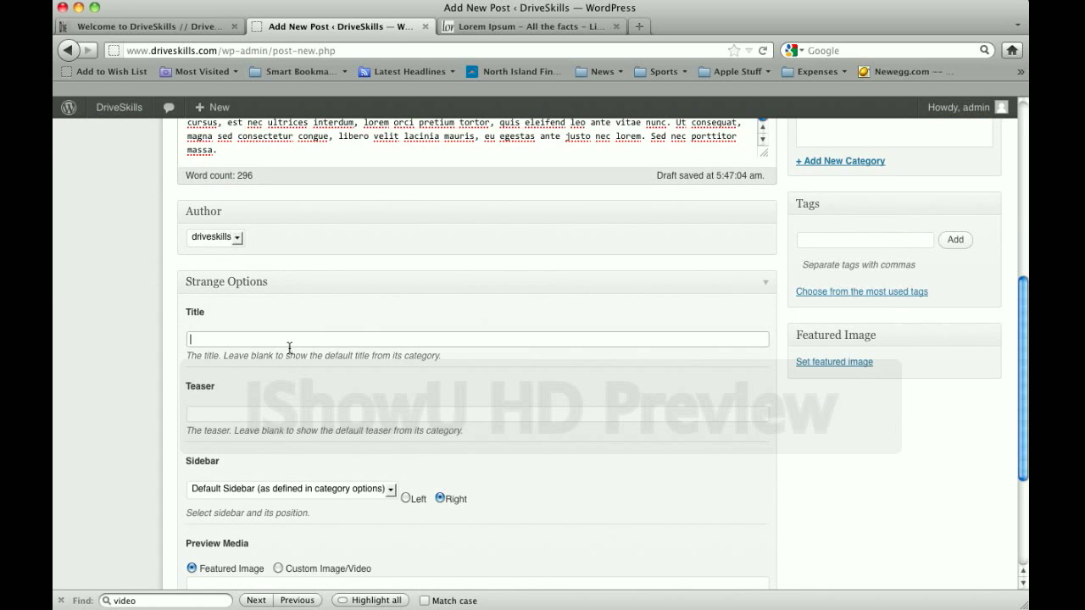
click(277, 416)
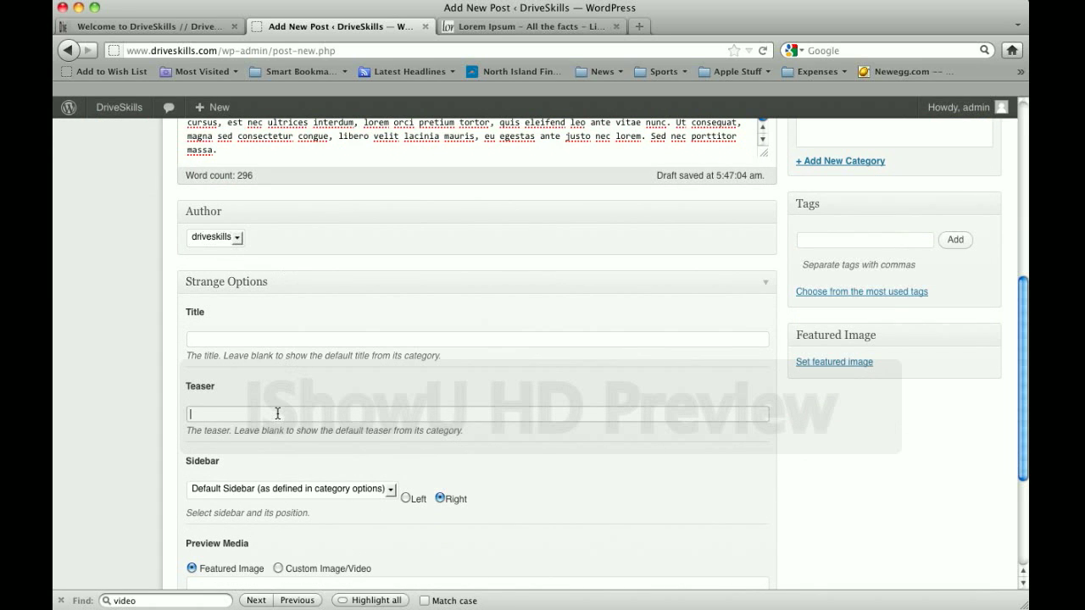
click(306, 494)
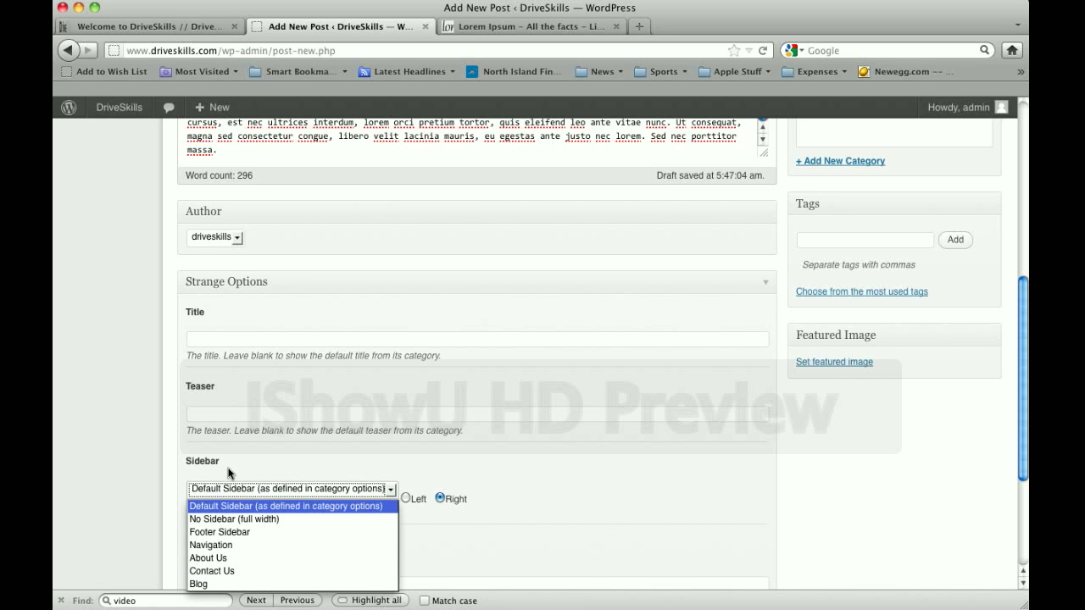
click(225, 584)
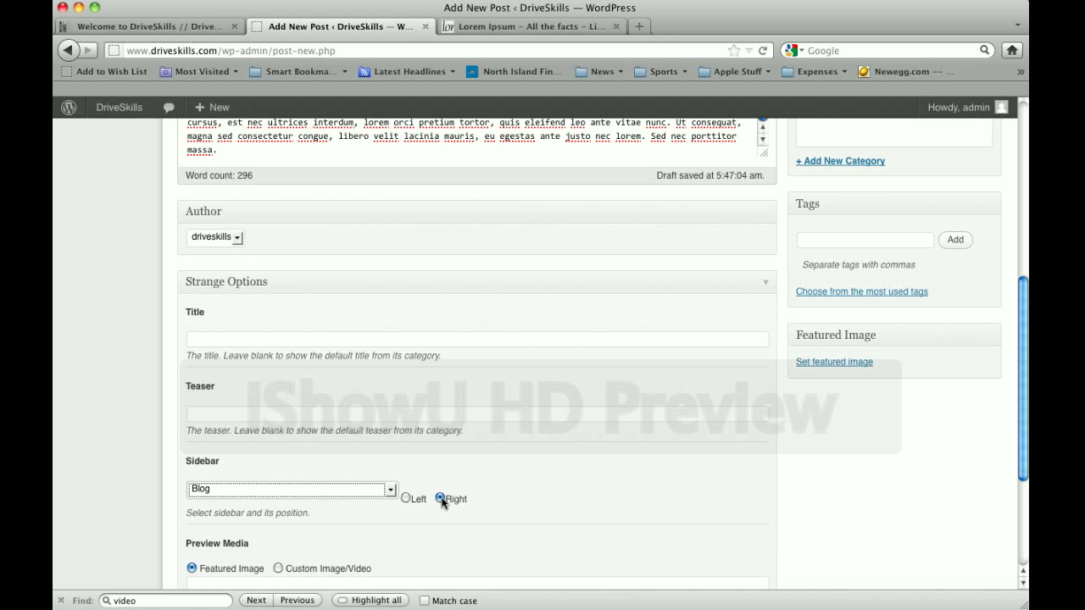
scroll(537, 490, down, 4)
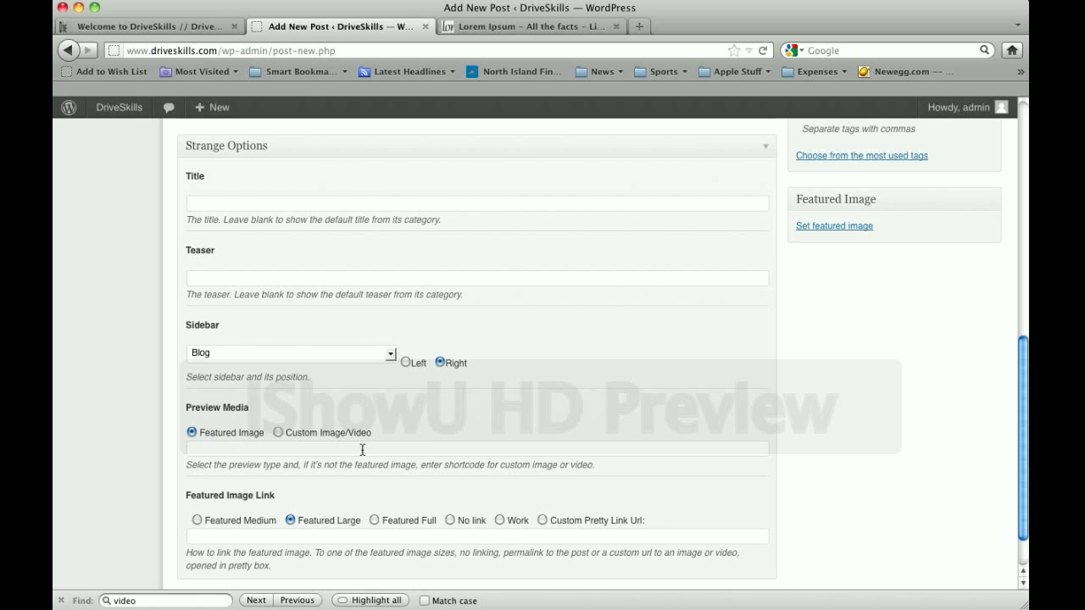
scroll(434, 457, down, 3)
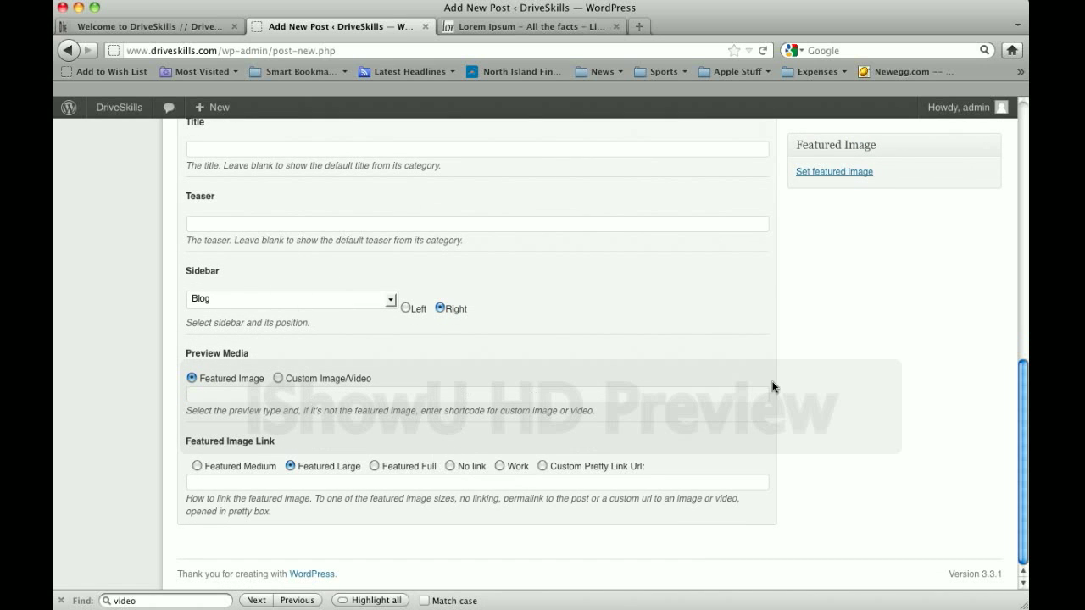
View the live DriveSkills Blog page showing the Welcome post with its featured image
click(174, 28)
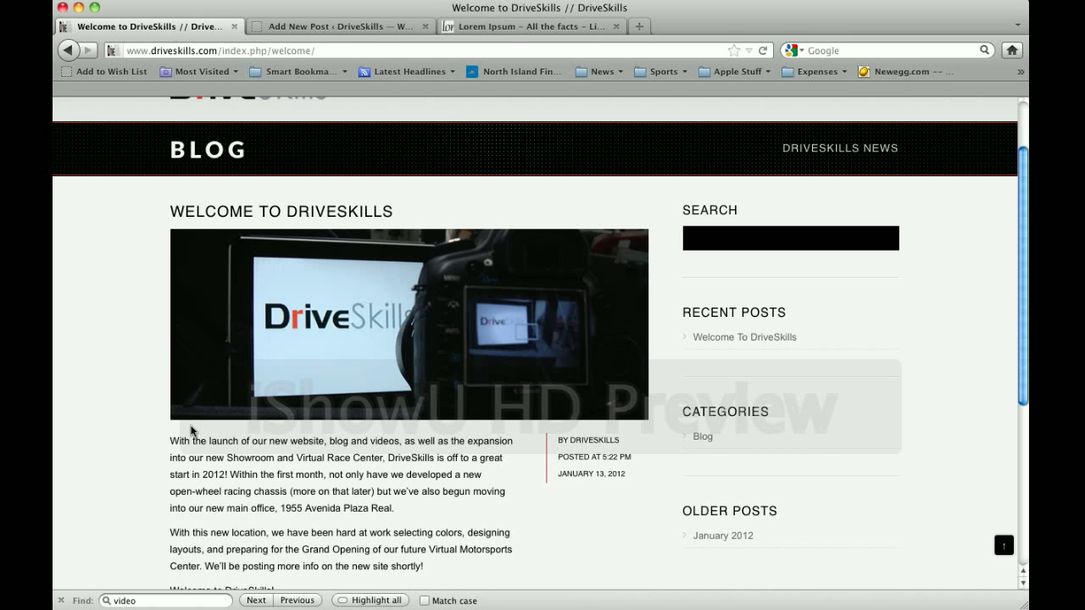
scroll(683, 389, up, 3)
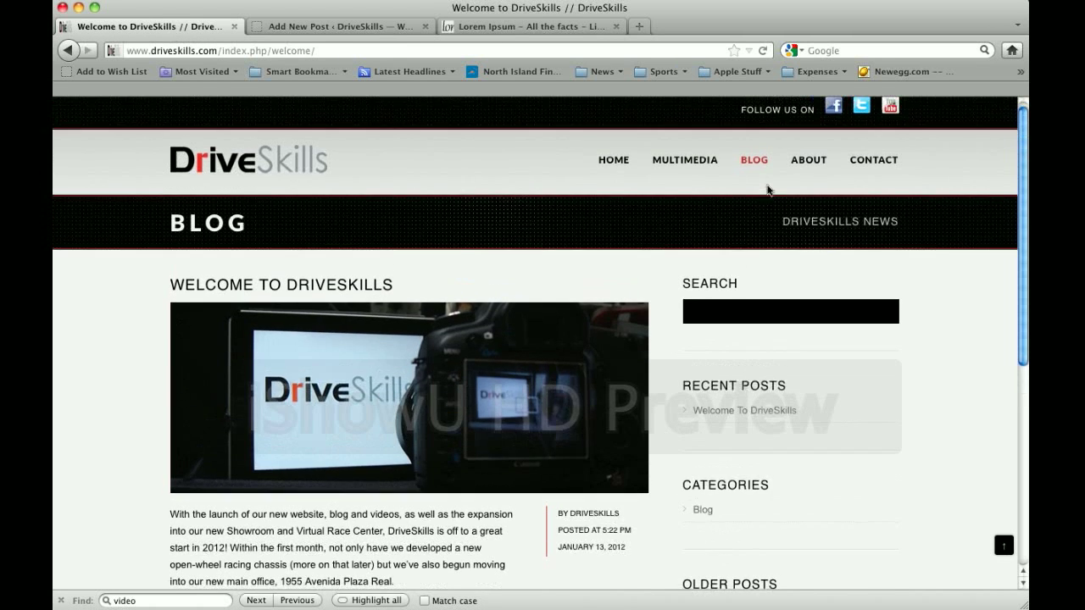
click(756, 163)
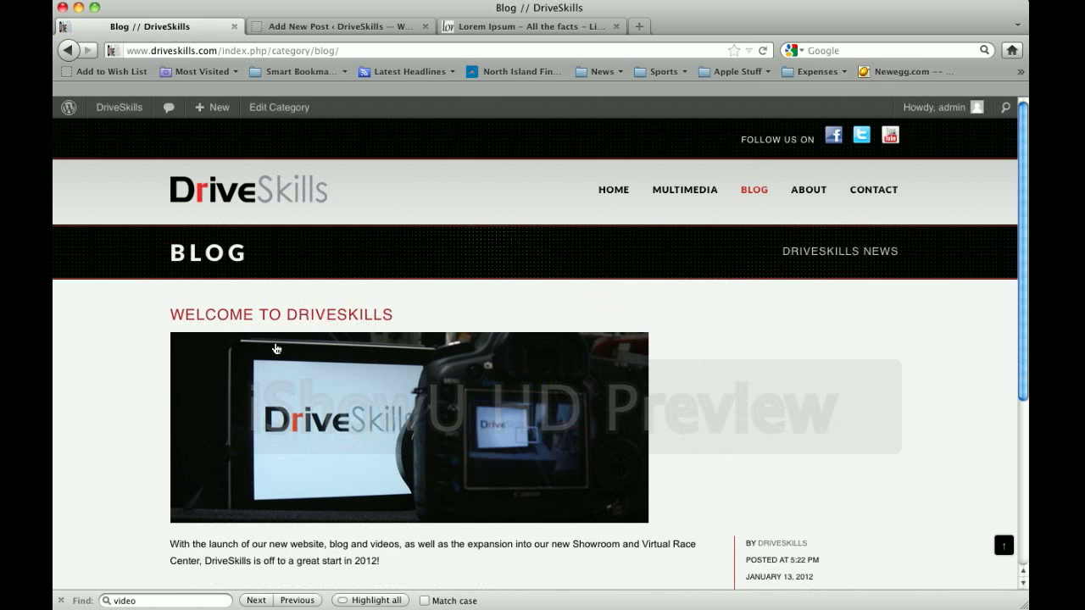
scroll(195, 351, down, 2)
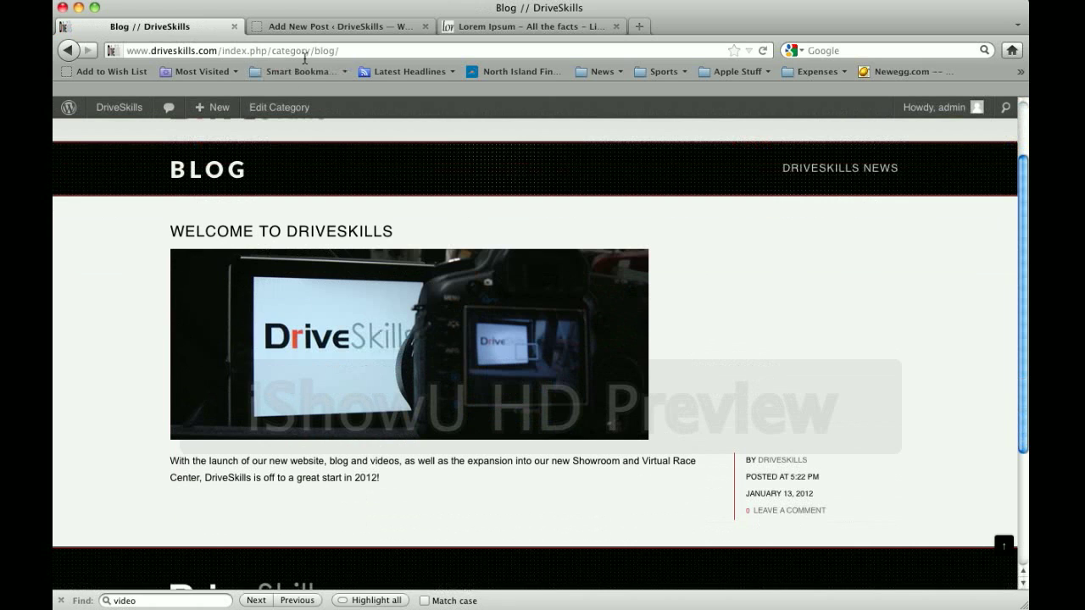
click(331, 33)
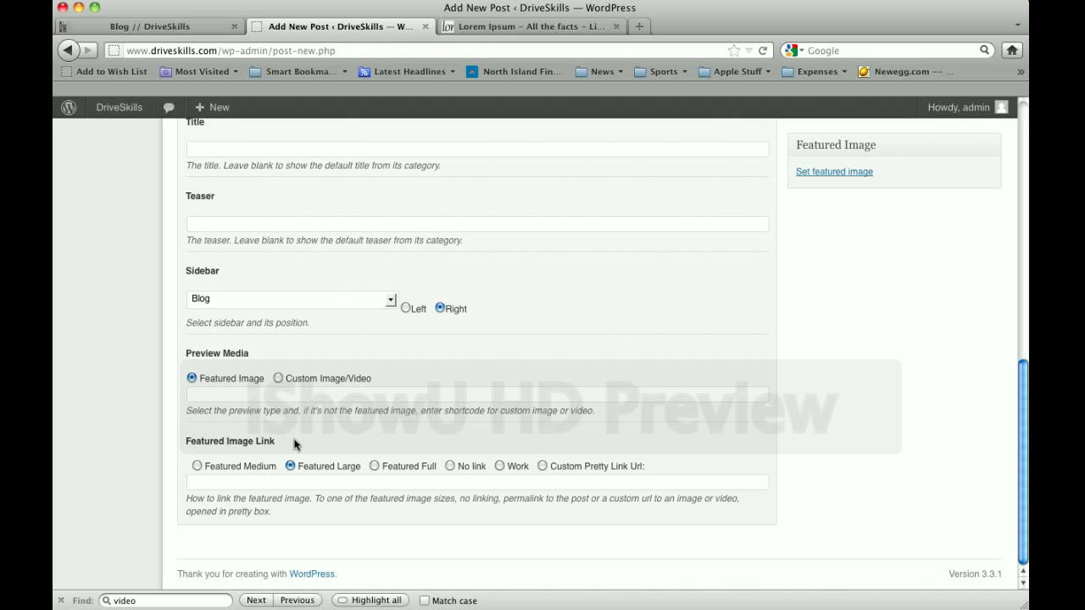
click(180, 34)
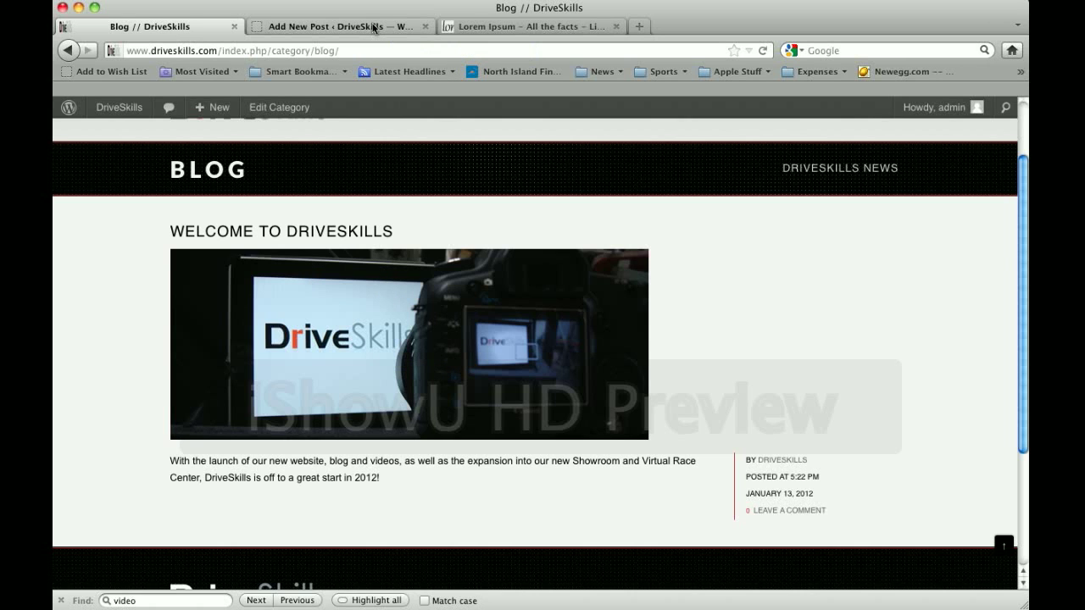
In the new post, set Featured Image Link to No link after trying Featured Medium and Large
click(375, 28)
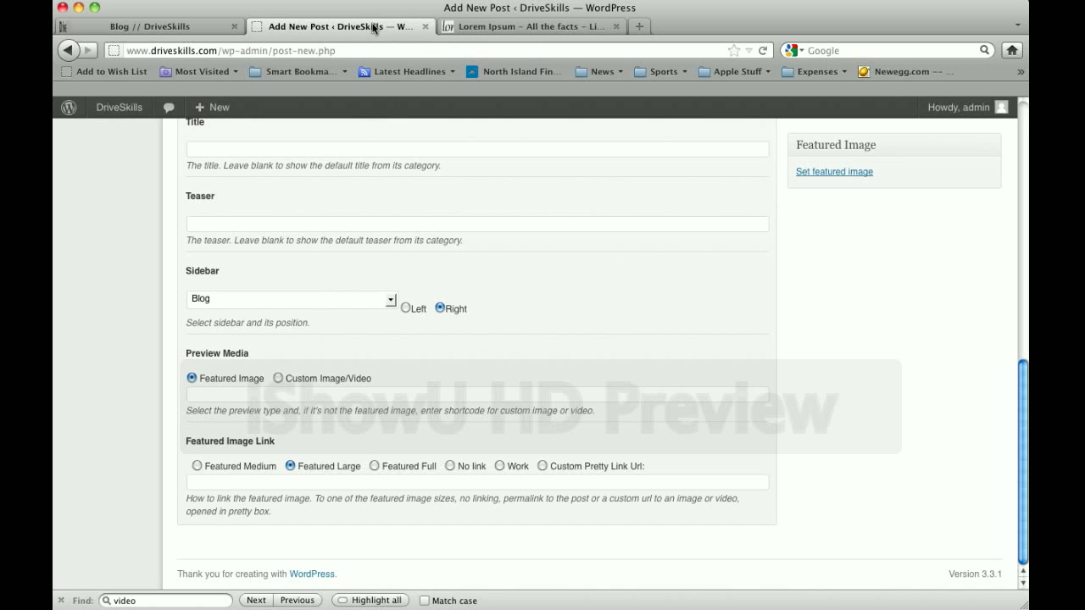
click(449, 468)
click(197, 466)
click(290, 466)
click(450, 466)
scroll(852, 508, up, 5)
scroll(854, 509, up, 2)
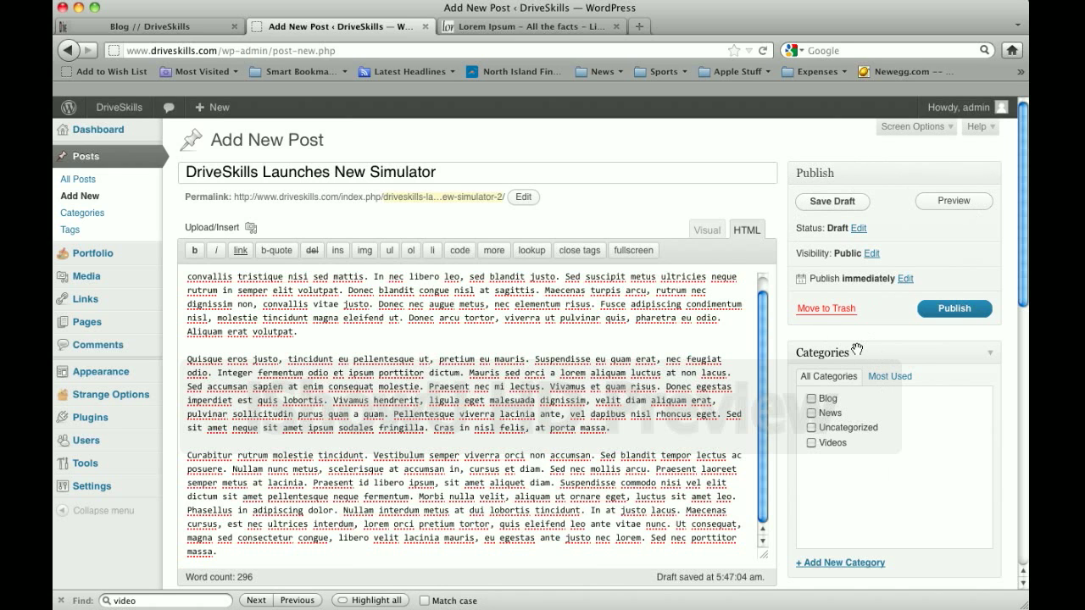
Put the post in the Blog category
click(810, 399)
scroll(941, 460, down, 2)
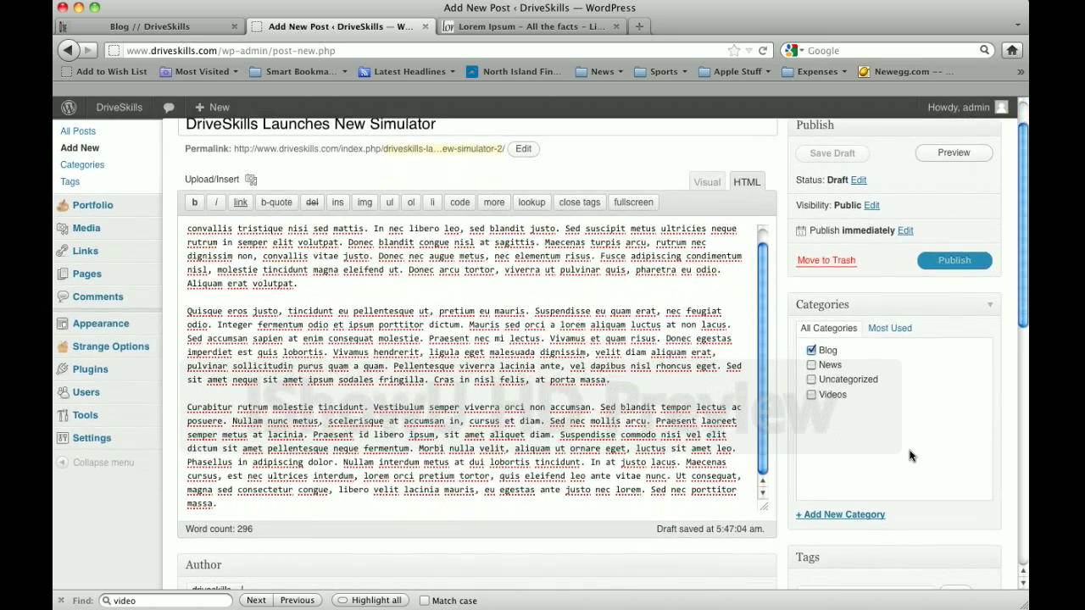
scroll(909, 456, down, 5)
Enter the tags 'ferrari, driveskills' without a trailing comma
click(855, 475)
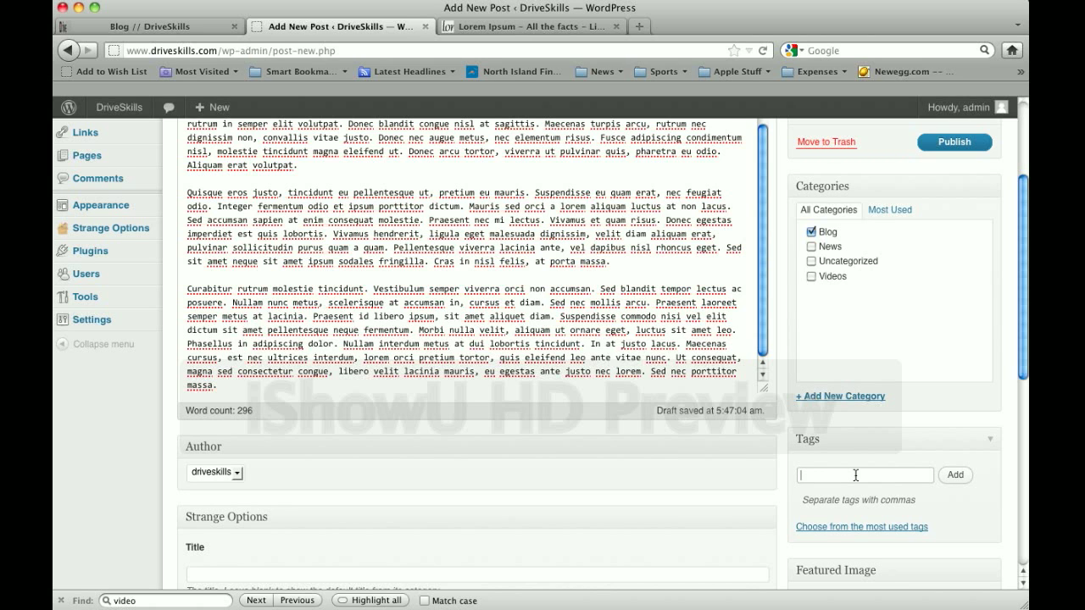
text(ferrari, driveskills)
key(BackSpace)
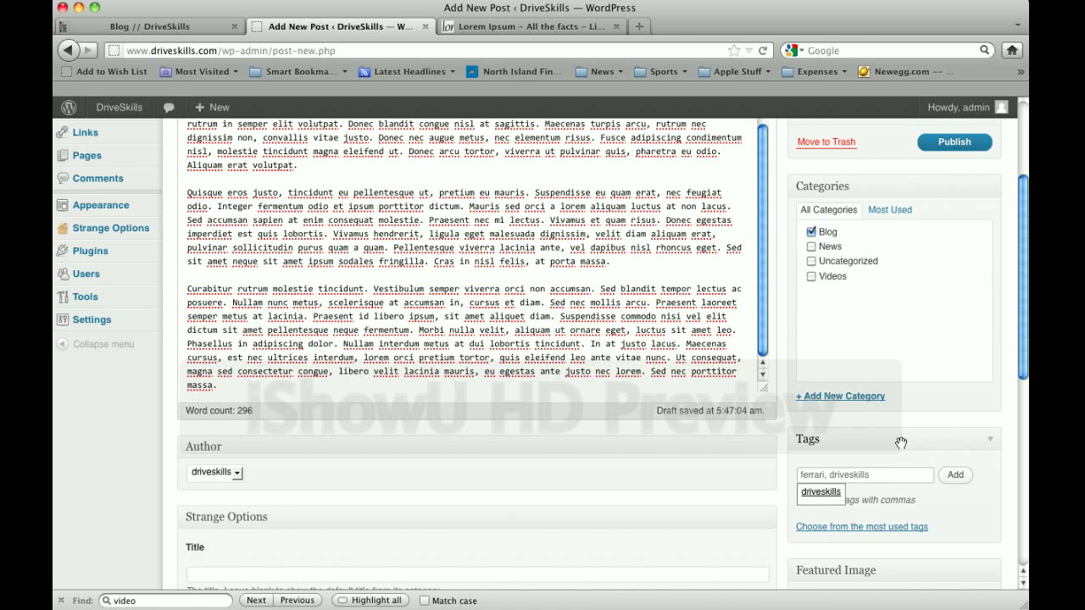
scroll(1000, 438, down, 3)
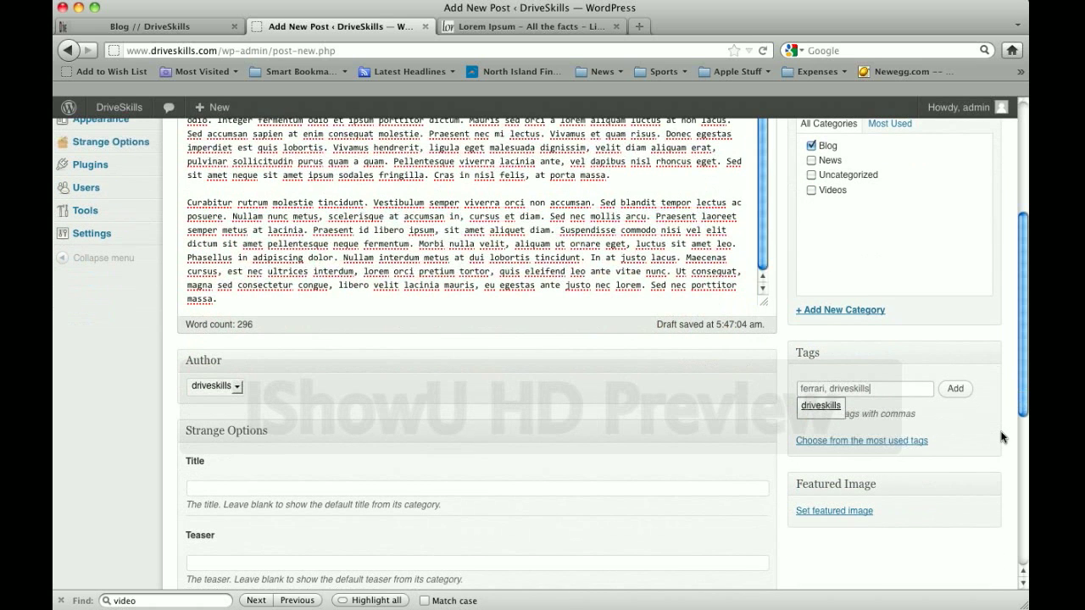
click(1000, 438)
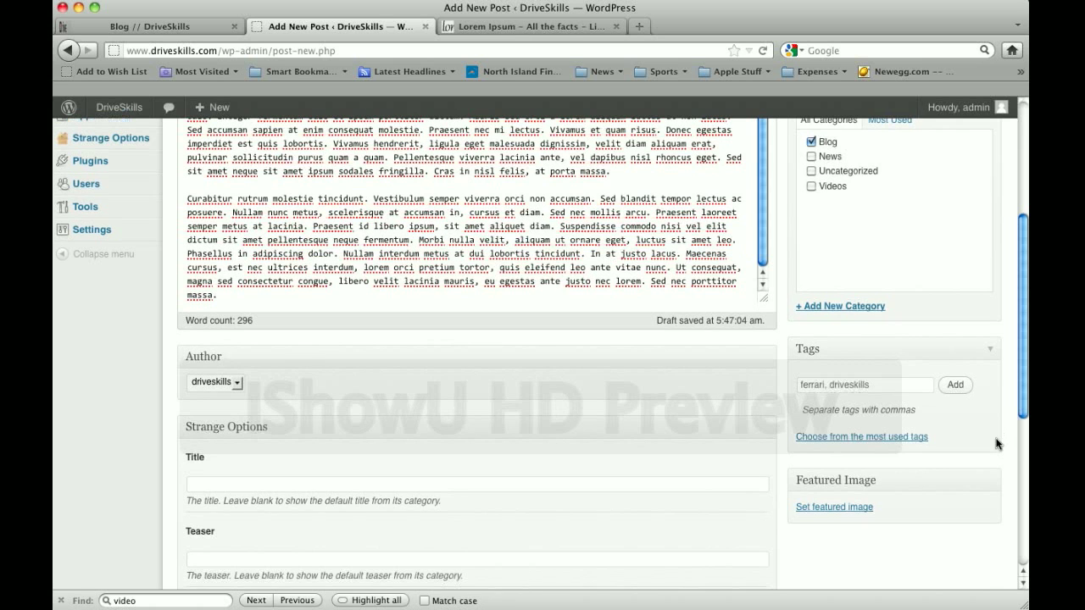
scroll(997, 439, down, 3)
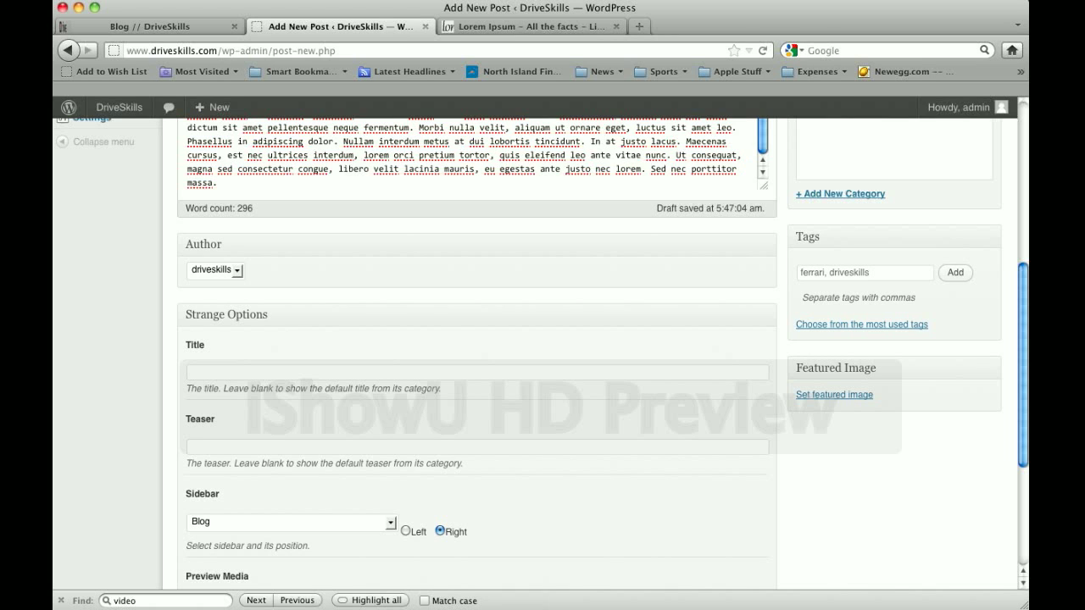
Upload test-image-blog-post.jpg from the Driveskills folder through the featured image chooser
click(839, 402)
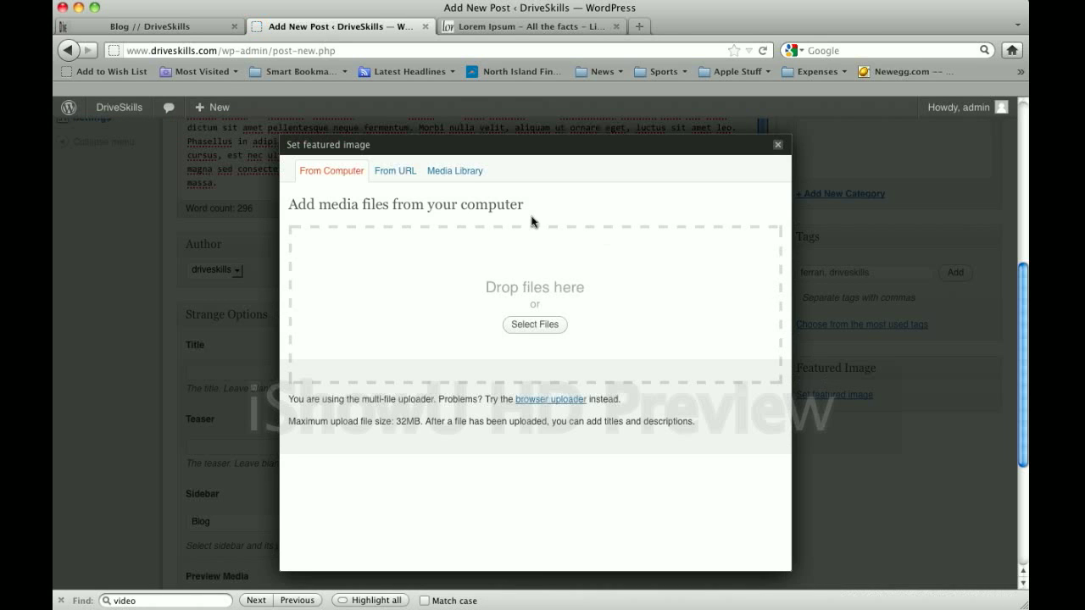
click(549, 325)
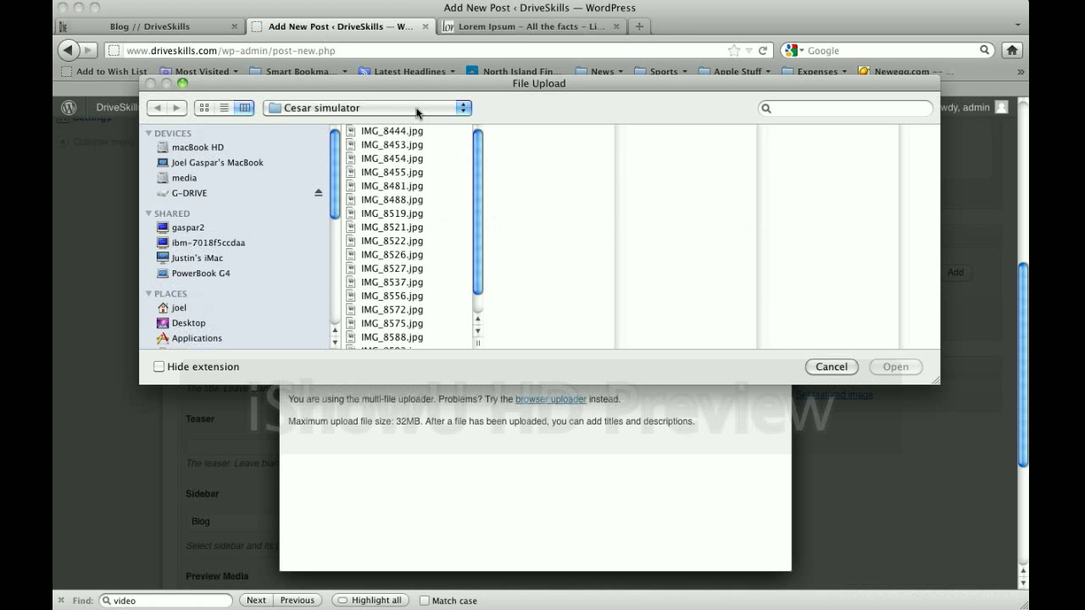
click(417, 112)
click(416, 124)
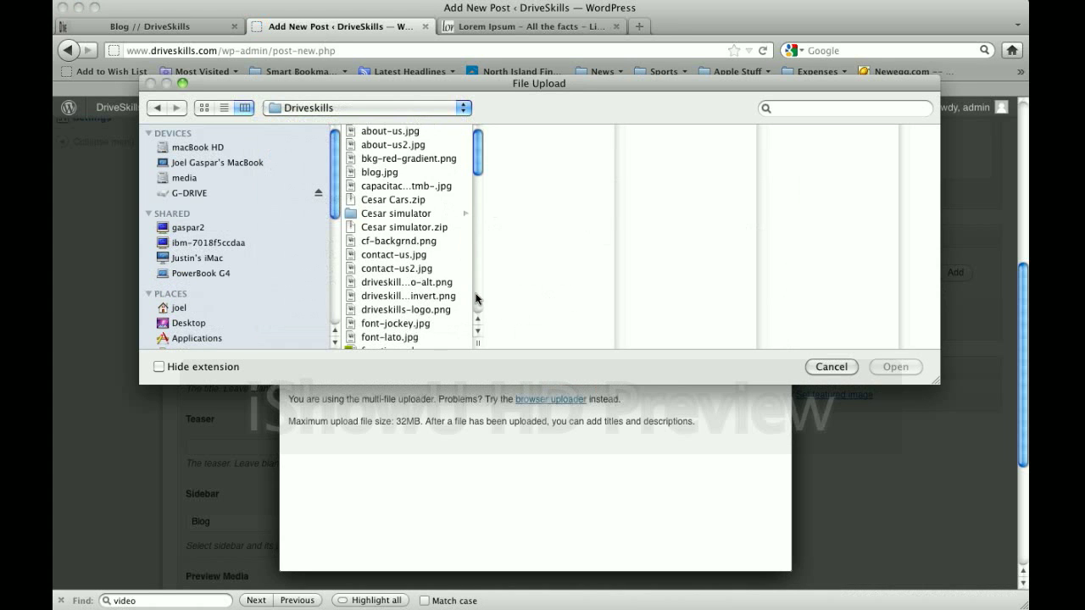
drag(475, 145, 476, 251)
click(428, 277)
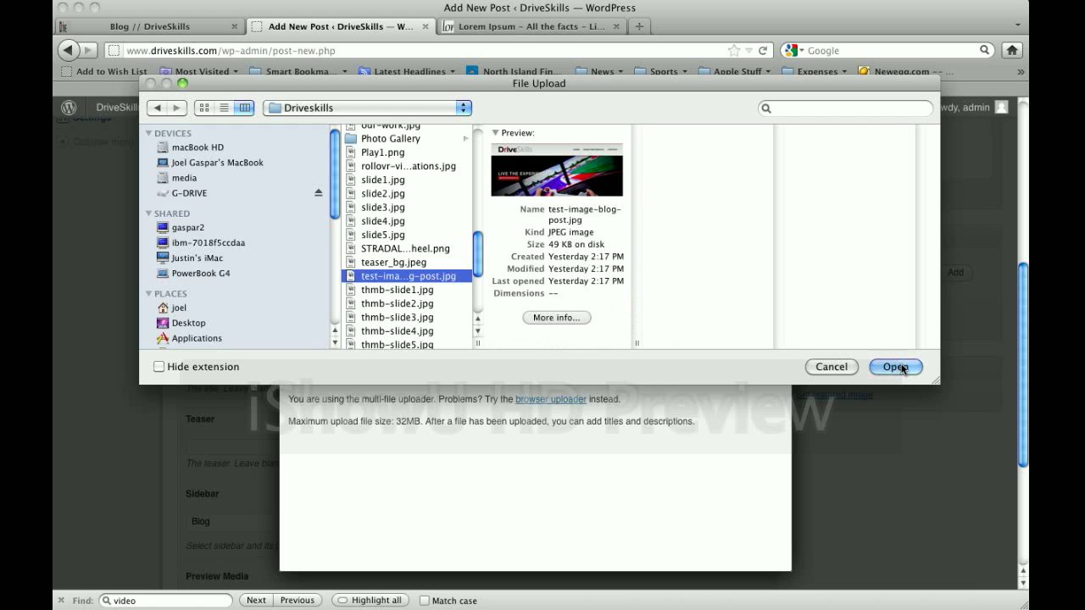
click(897, 367)
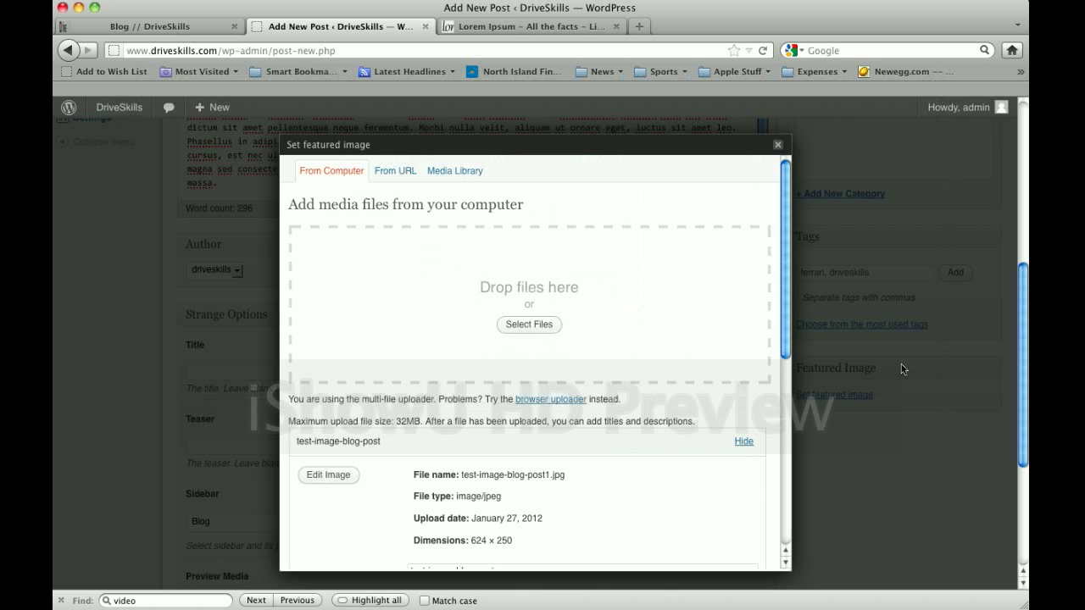
drag(787, 314, 785, 390)
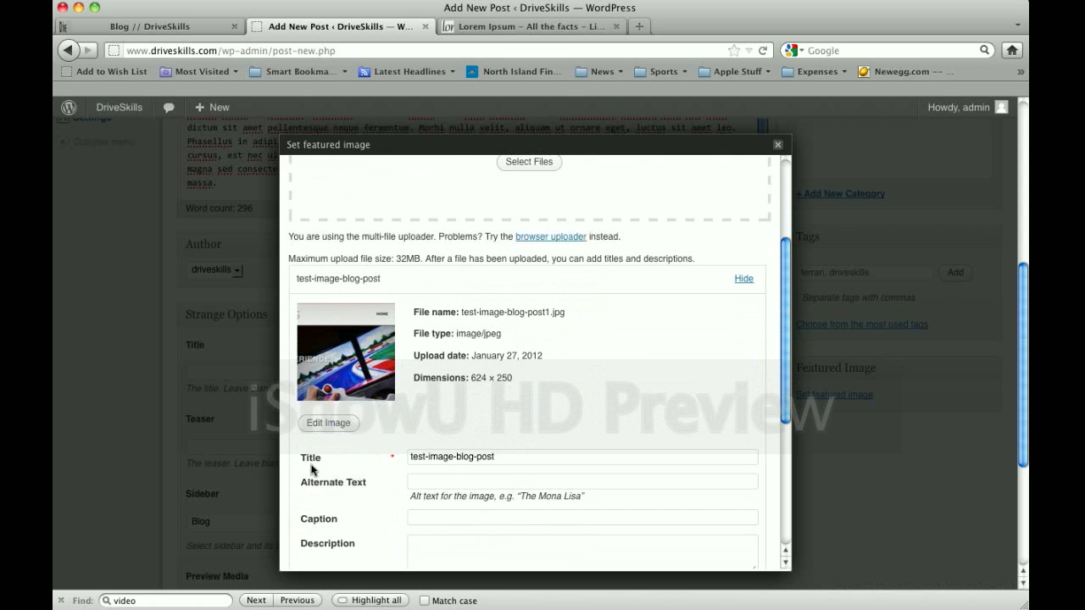
drag(516, 459, 372, 455)
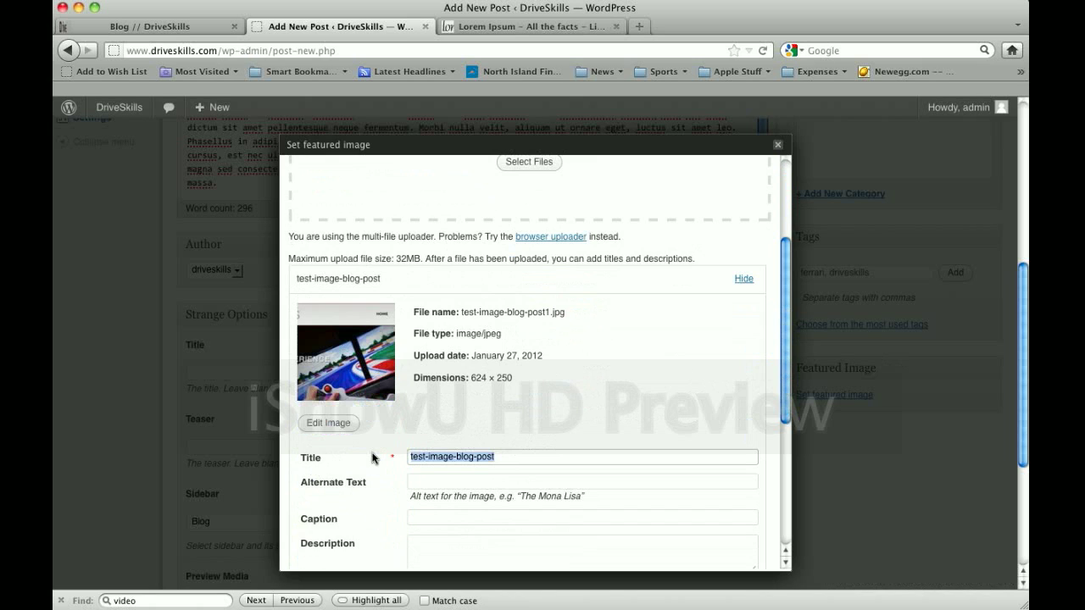
Title the image 'Driveskills Simulator' with alternate text 'Simulator'
text(Driev)
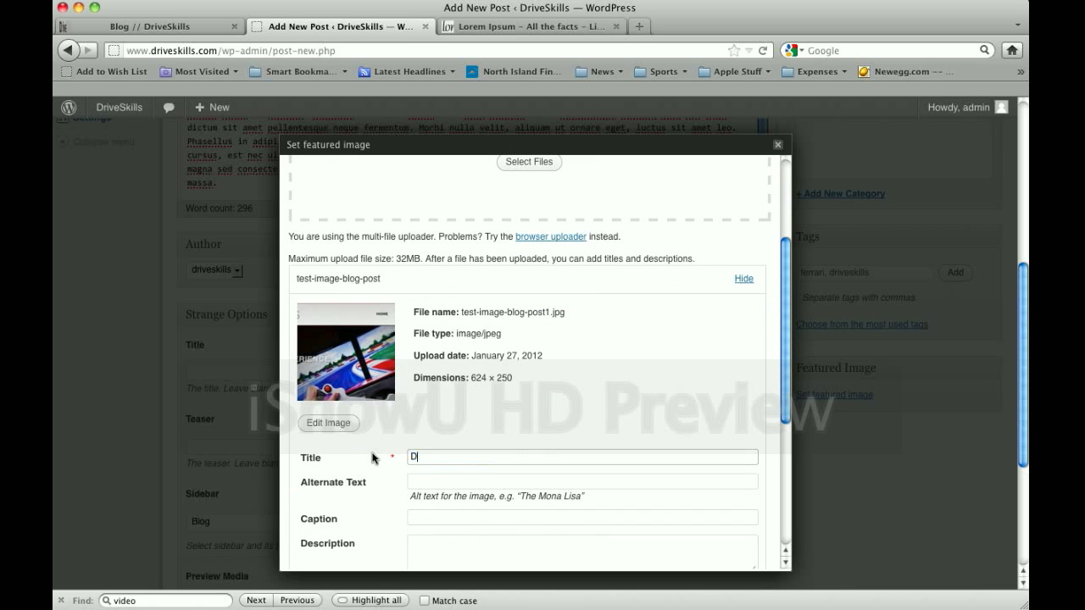
key(BackSpace)
key(BackSpace)
text(veskills Simulator)
key(Tab)
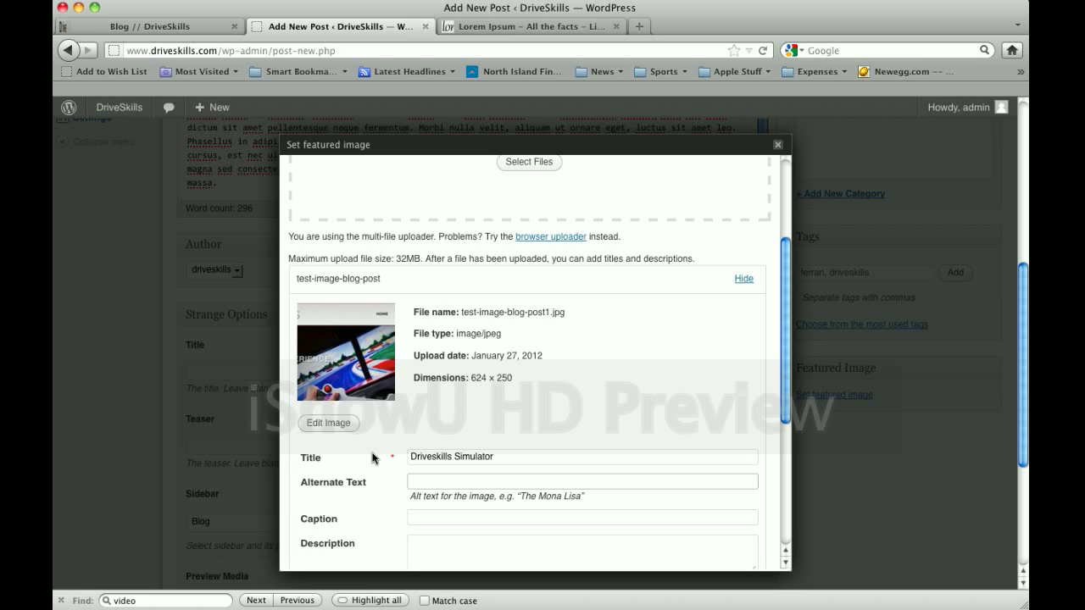
text(Simulator)
key(Tab)
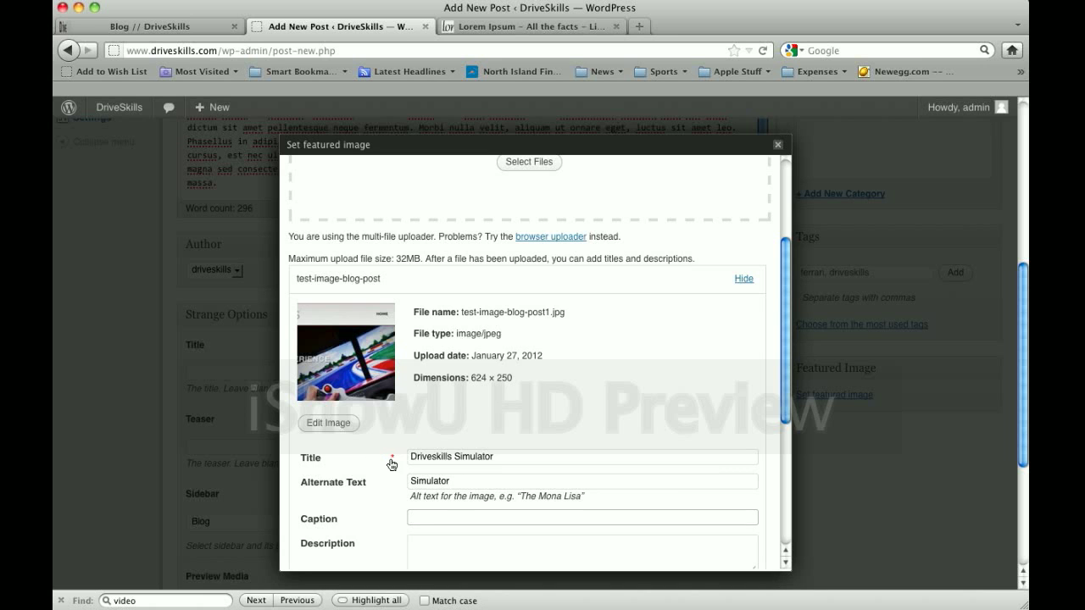
Make the uploaded image the post's featured image
scroll(382, 462, down, 4)
click(425, 404)
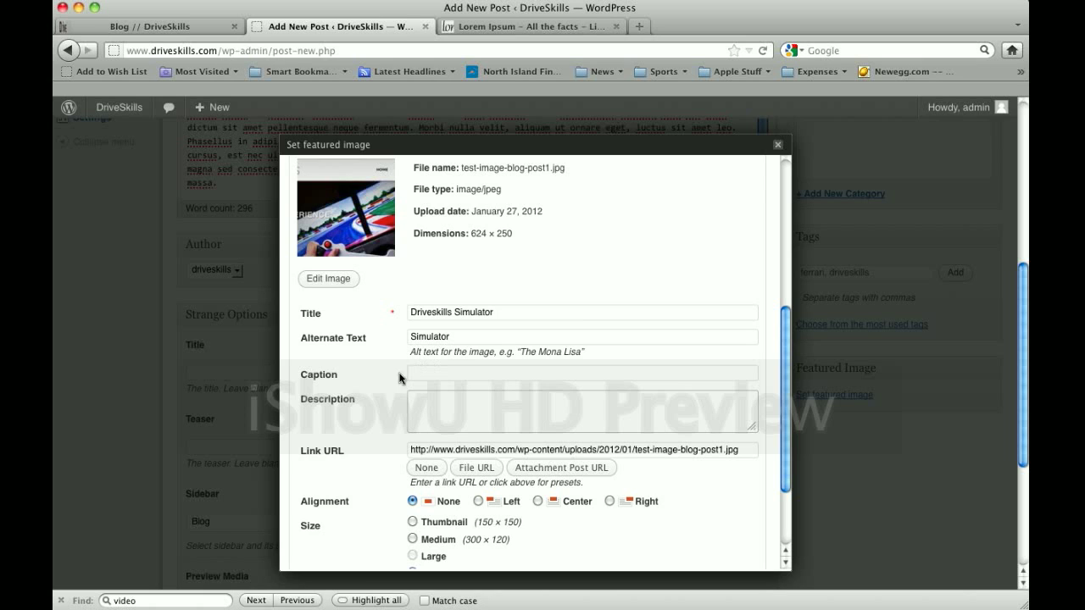
click(454, 376)
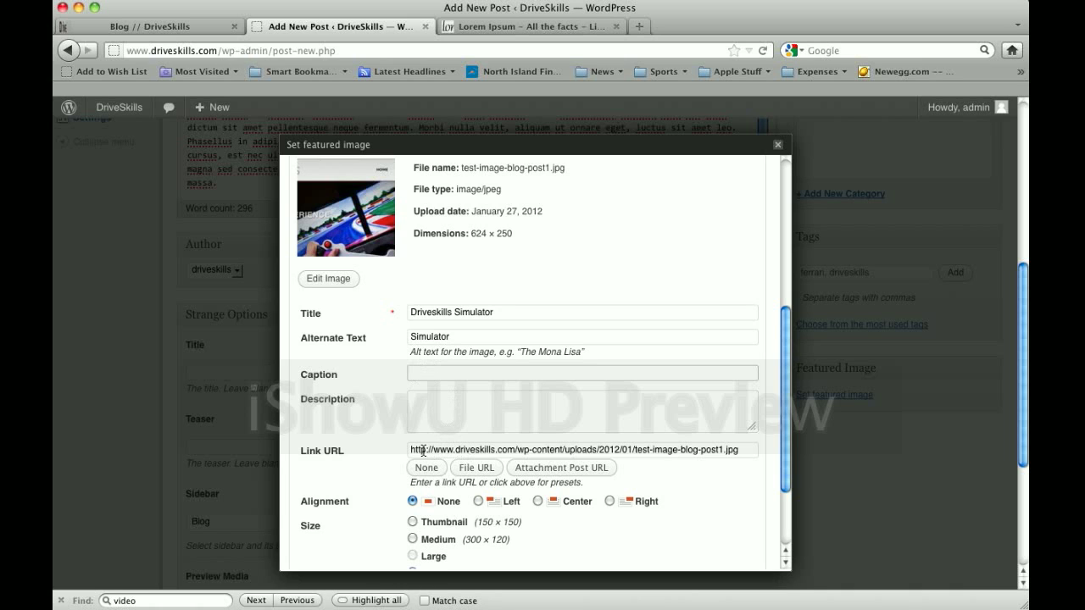
drag(410, 450, 742, 453)
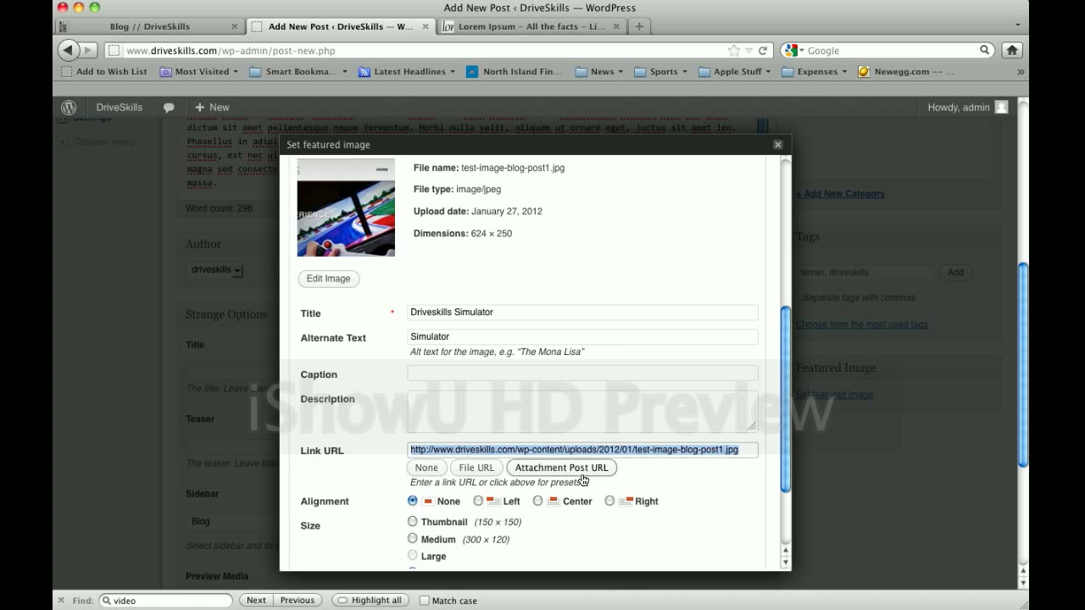
scroll(581, 479, down, 3)
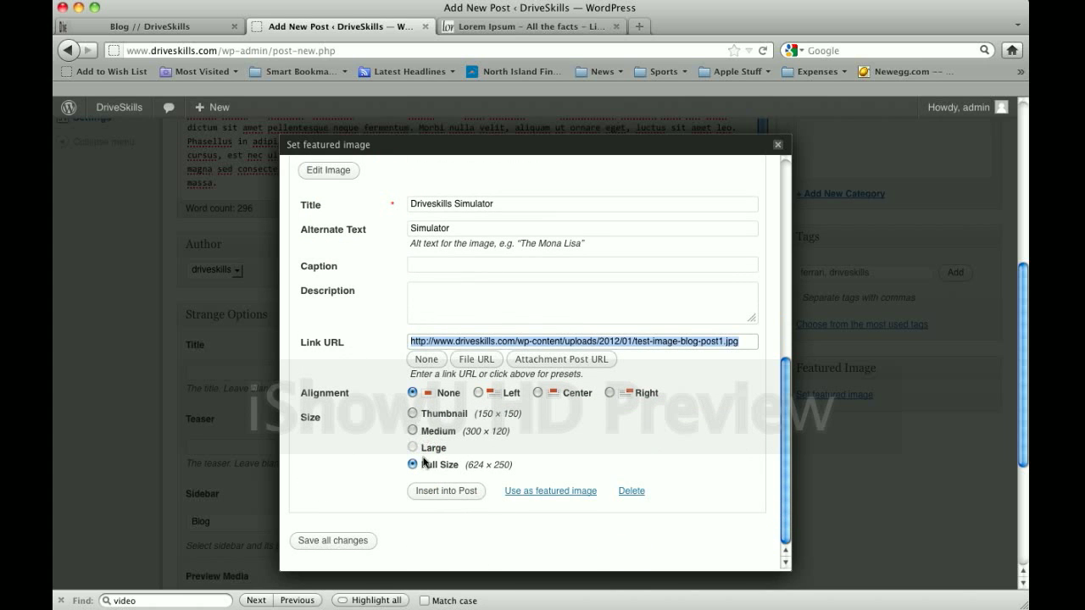
click(562, 493)
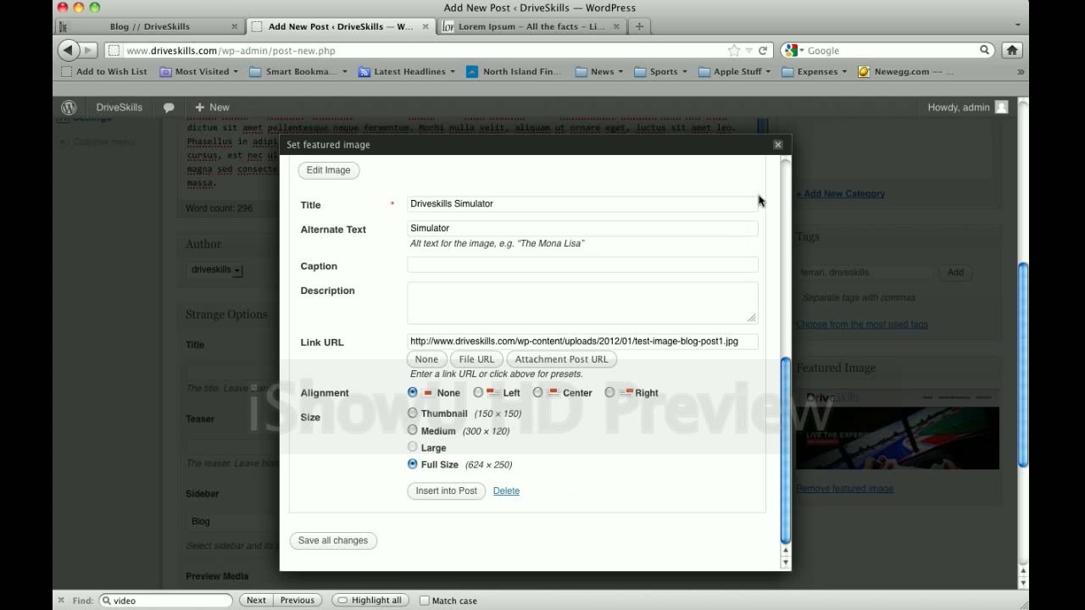
click(778, 145)
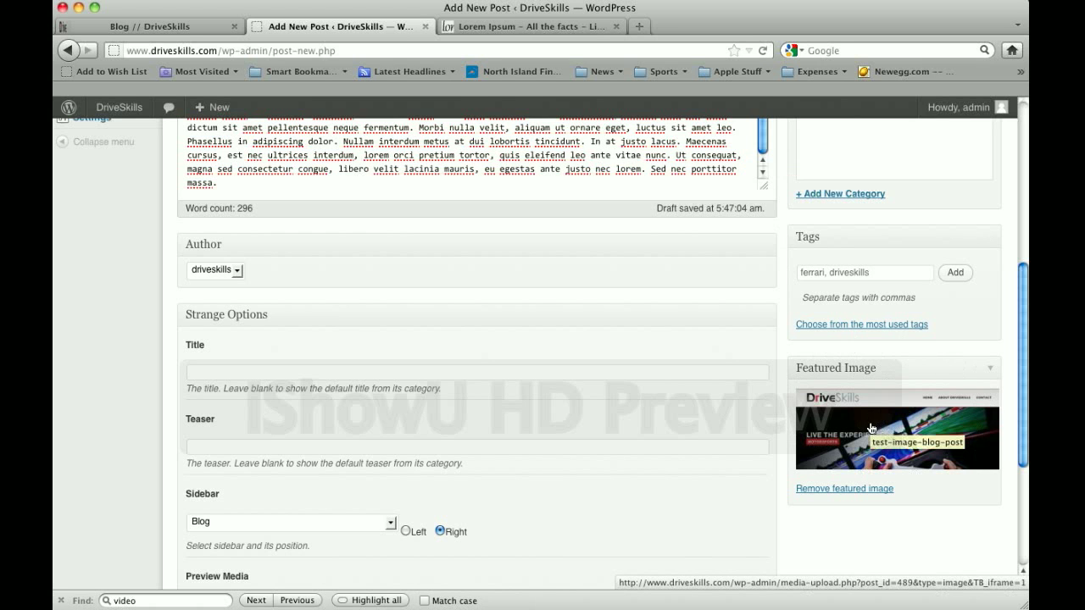
scroll(869, 428, up, 2)
scroll(869, 428, up, 7)
scroll(870, 428, up, 1)
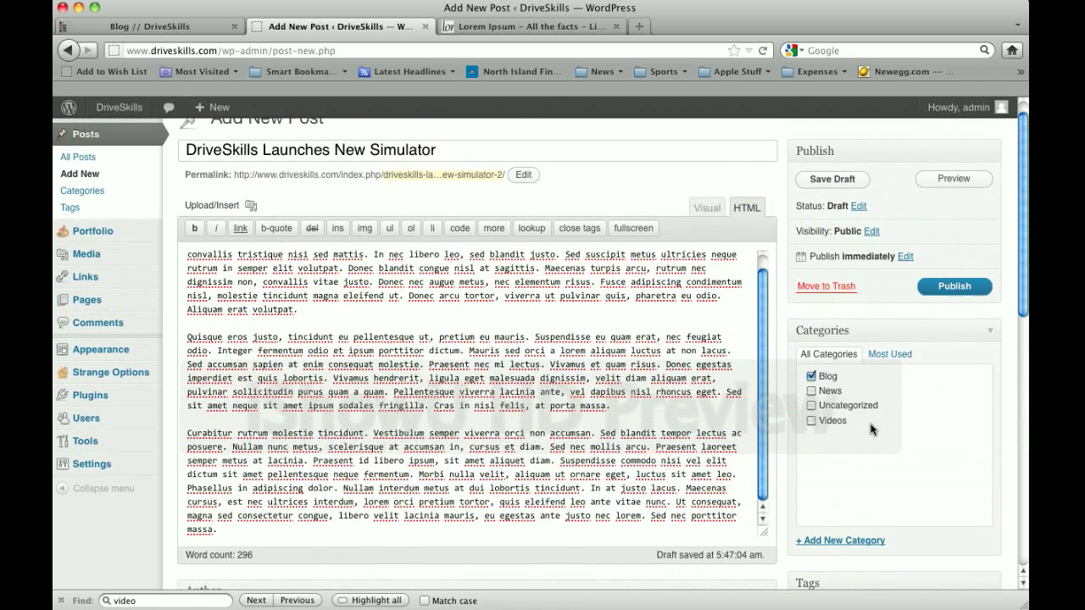
scroll(950, 333, up, 1)
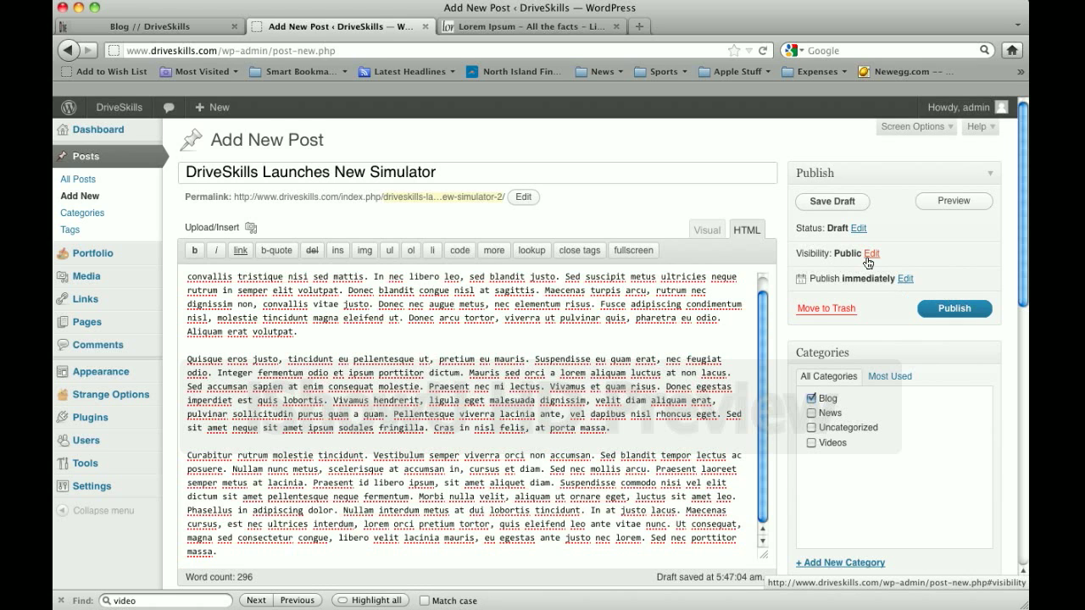
click(871, 254)
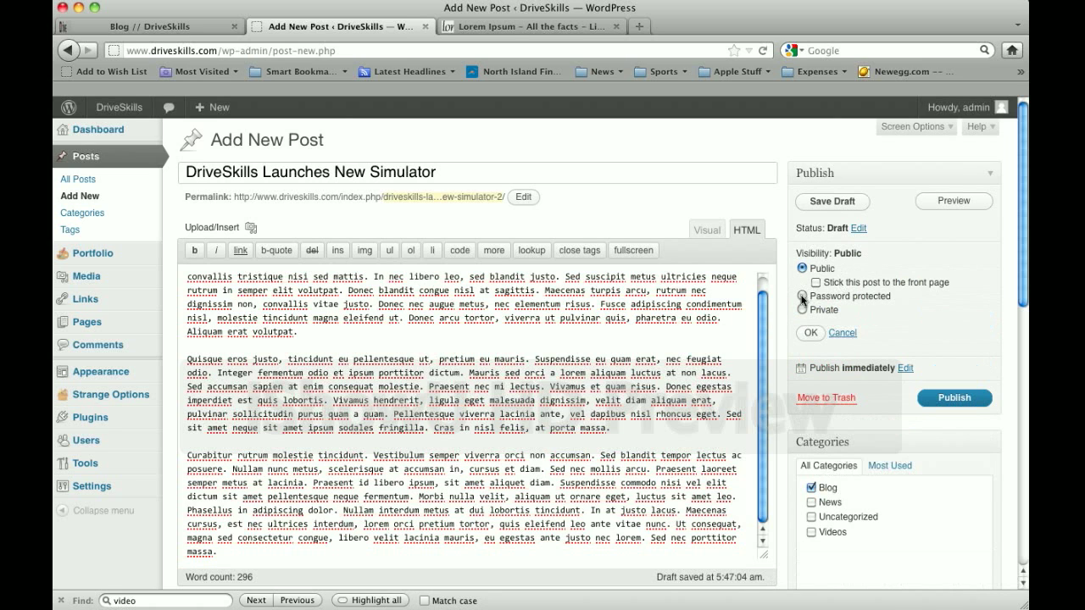
click(842, 333)
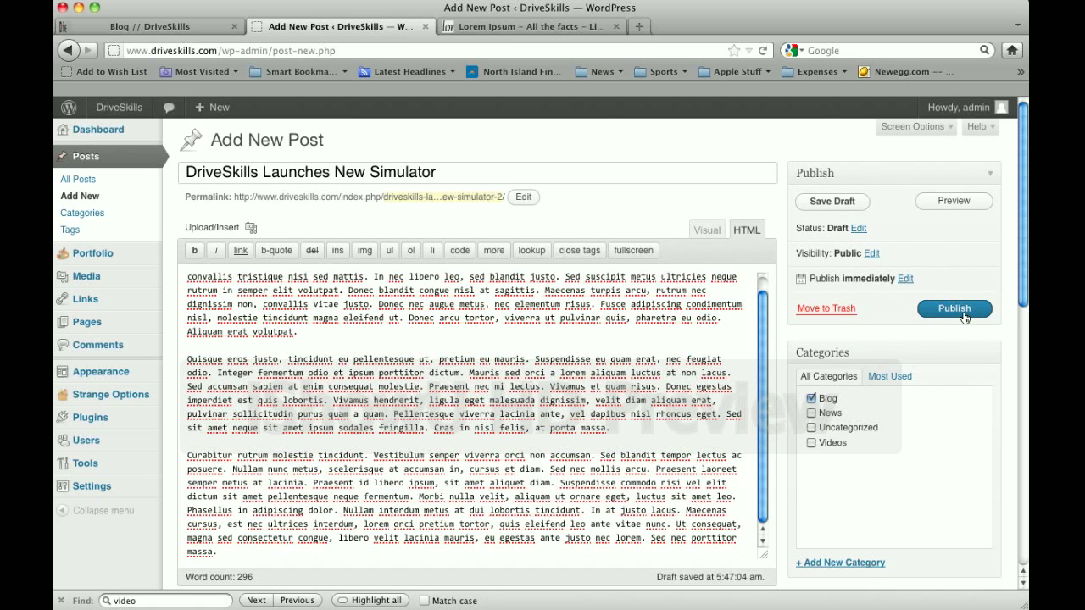
click(904, 280)
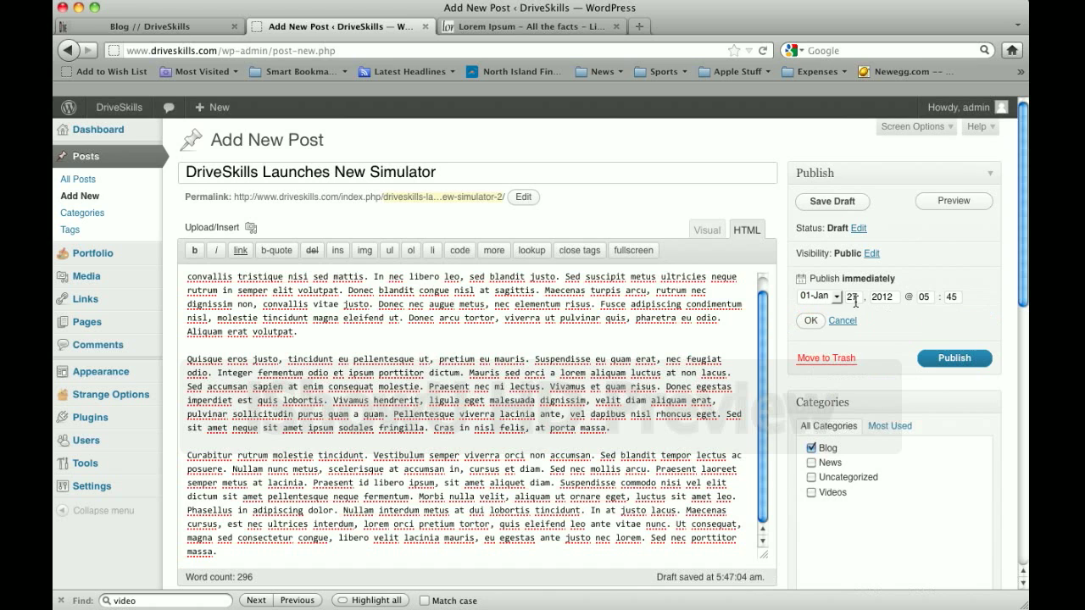
click(824, 298)
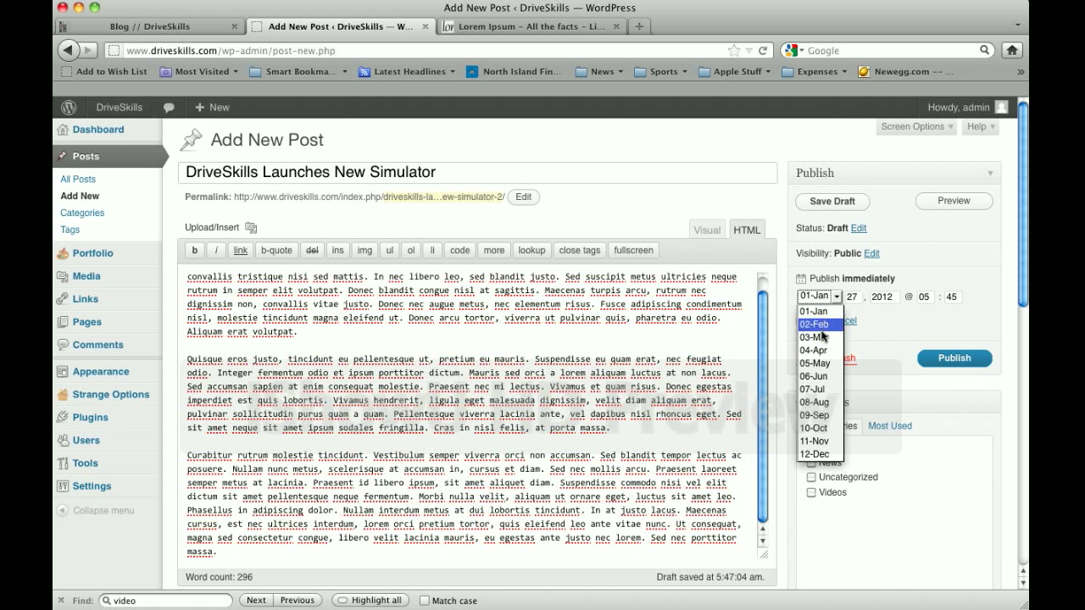
click(892, 324)
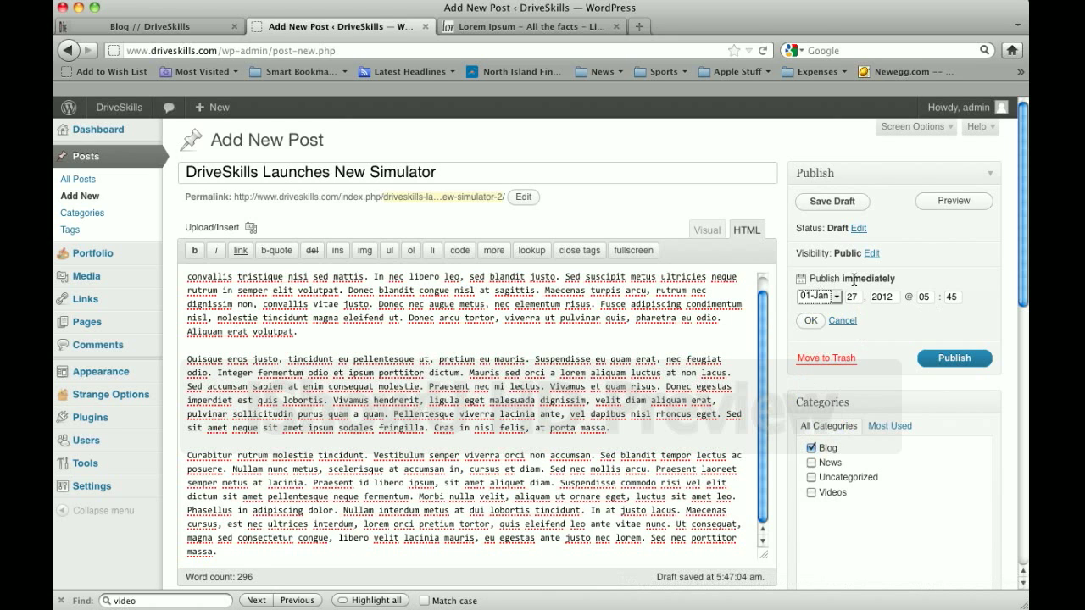
click(842, 322)
click(842, 322)
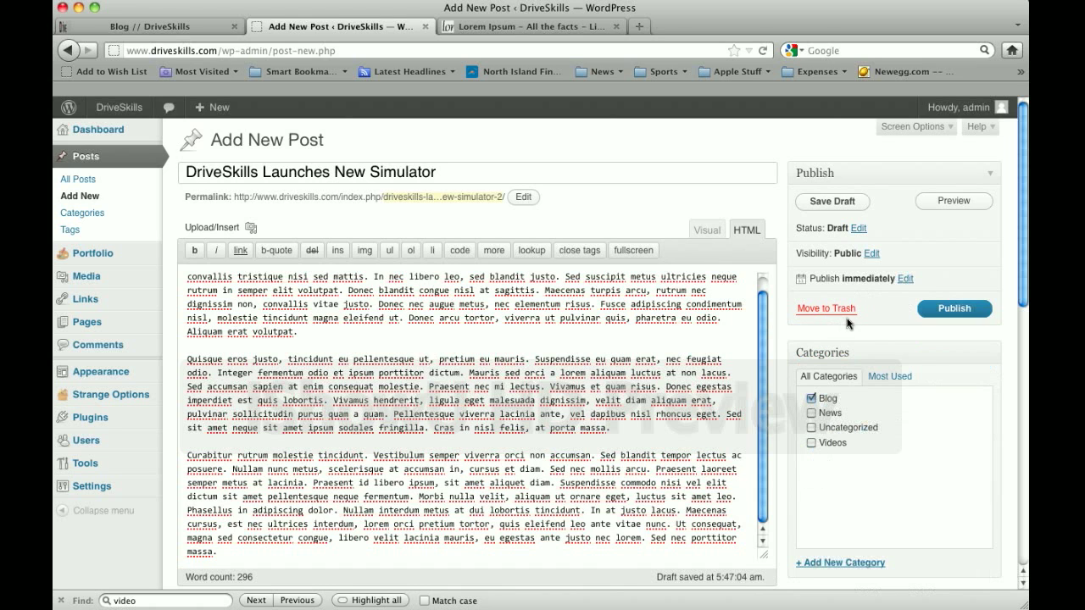
Preview the post with its featured image and tags, then return to the editor
click(953, 201)
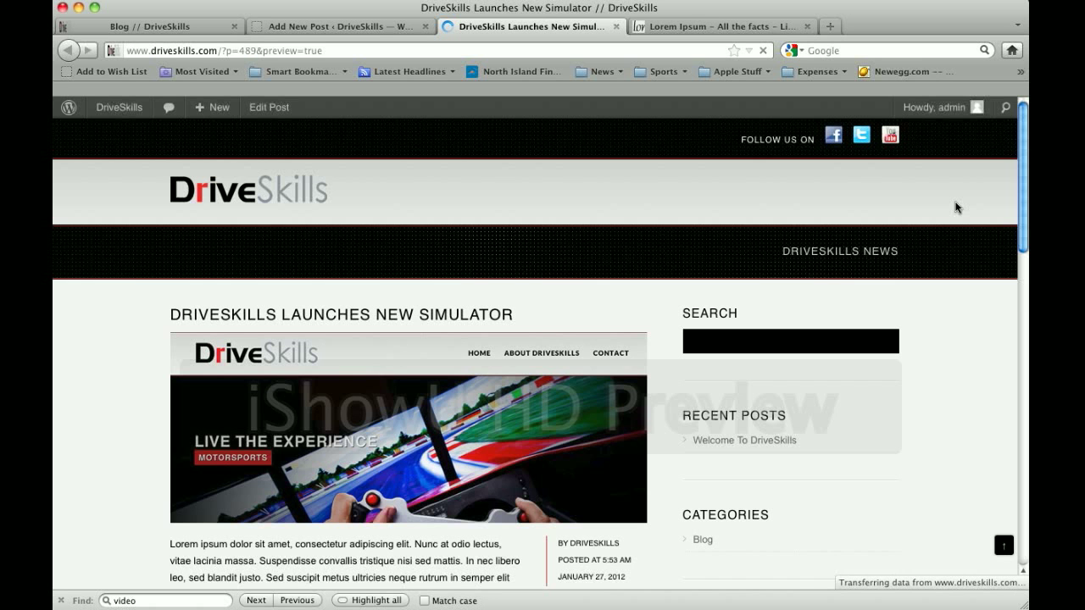
scroll(941, 344, down, 3)
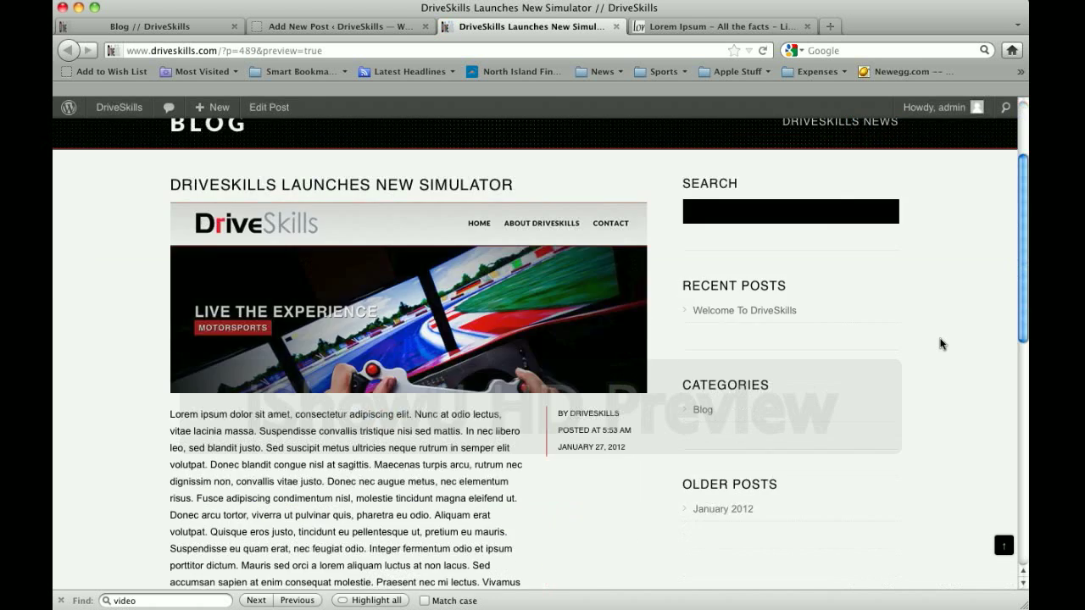
scroll(941, 344, down, 3)
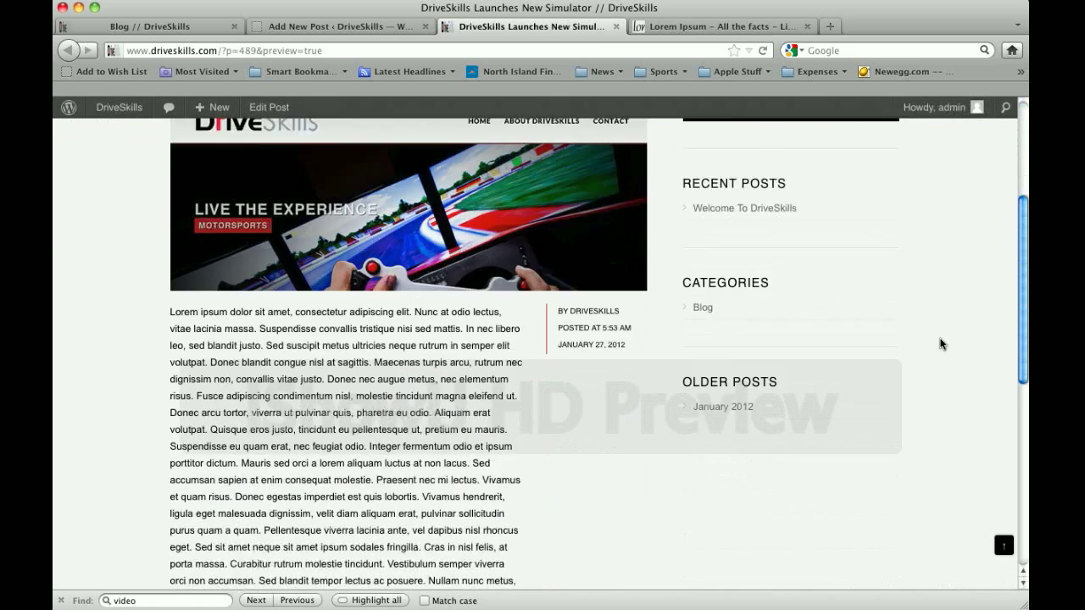
scroll(941, 344, down, 5)
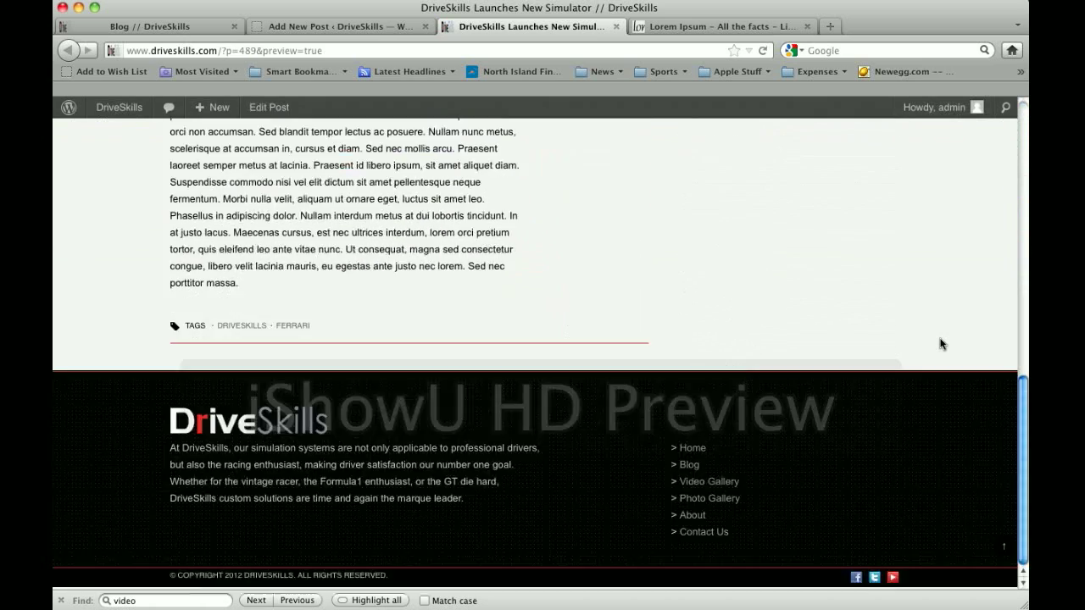
scroll(940, 344, up, 3)
scroll(941, 344, up, 3)
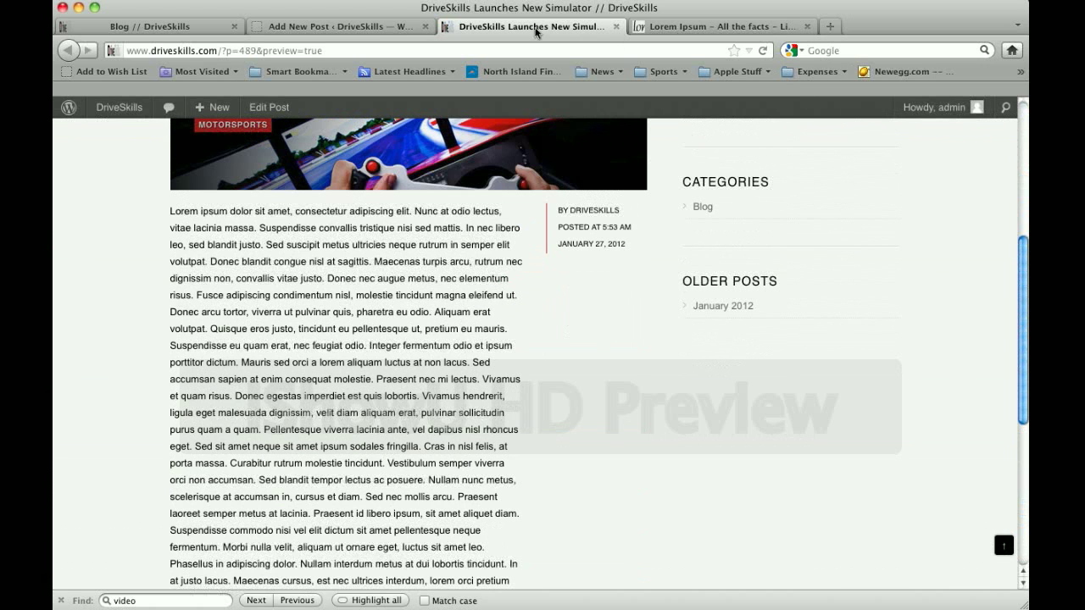
click(336, 28)
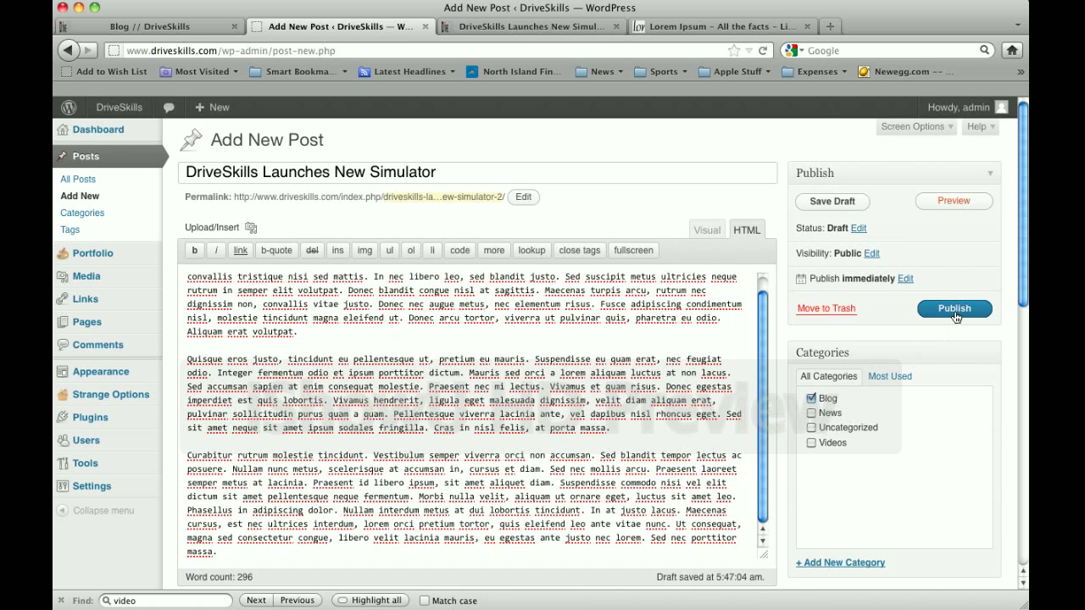
Publish 'DriveSkills Launches New Simulator' and switch to the Blog // DriveSkills page
click(955, 310)
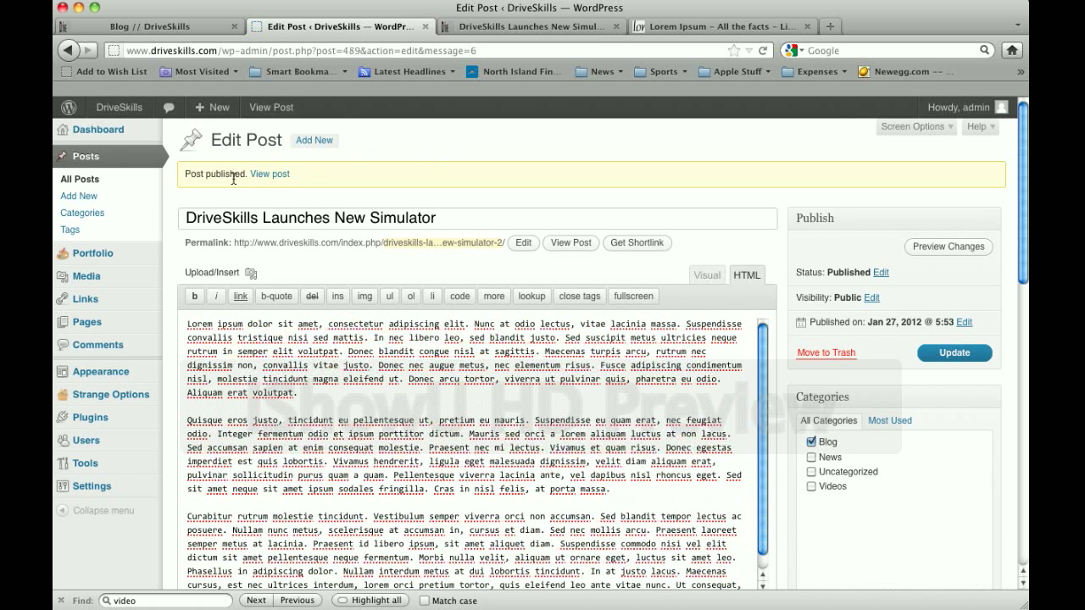
click(179, 32)
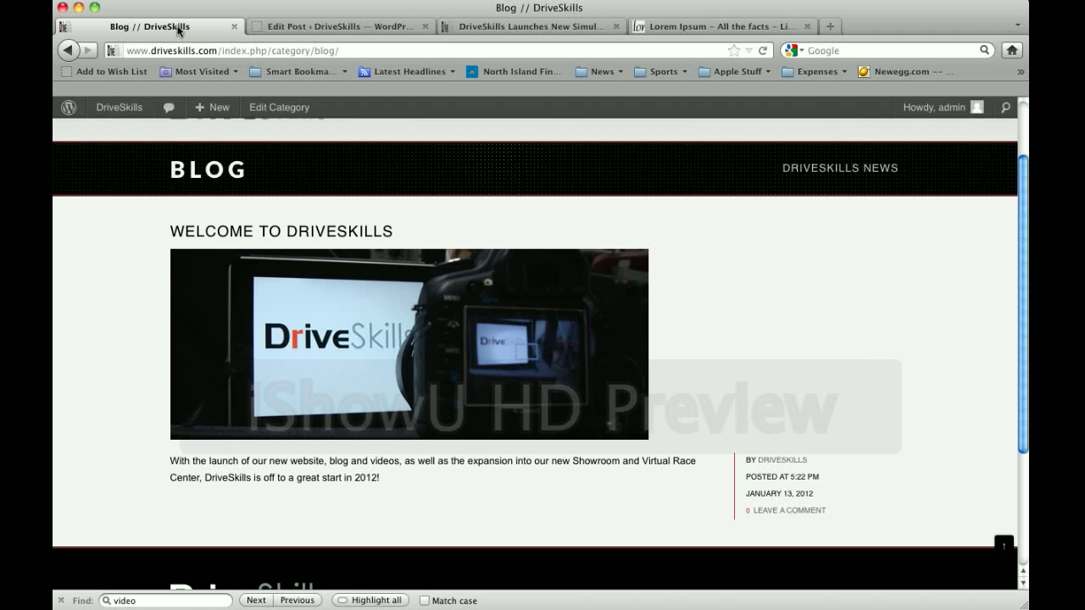
Reload the blog and check the new simulator post's excerpt at the top
click(766, 52)
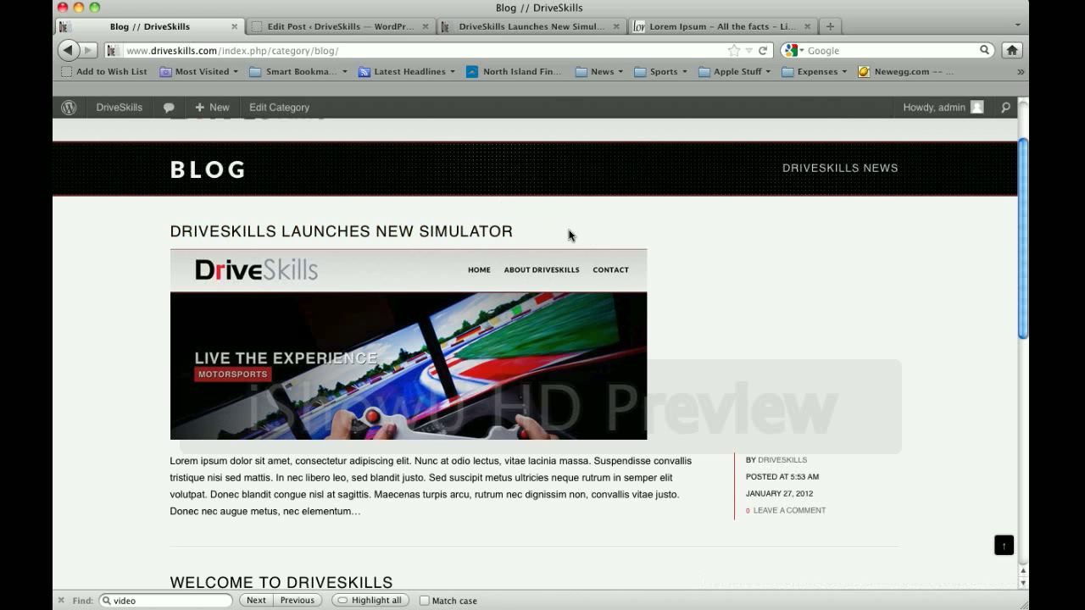
mouse_move(365, 515)
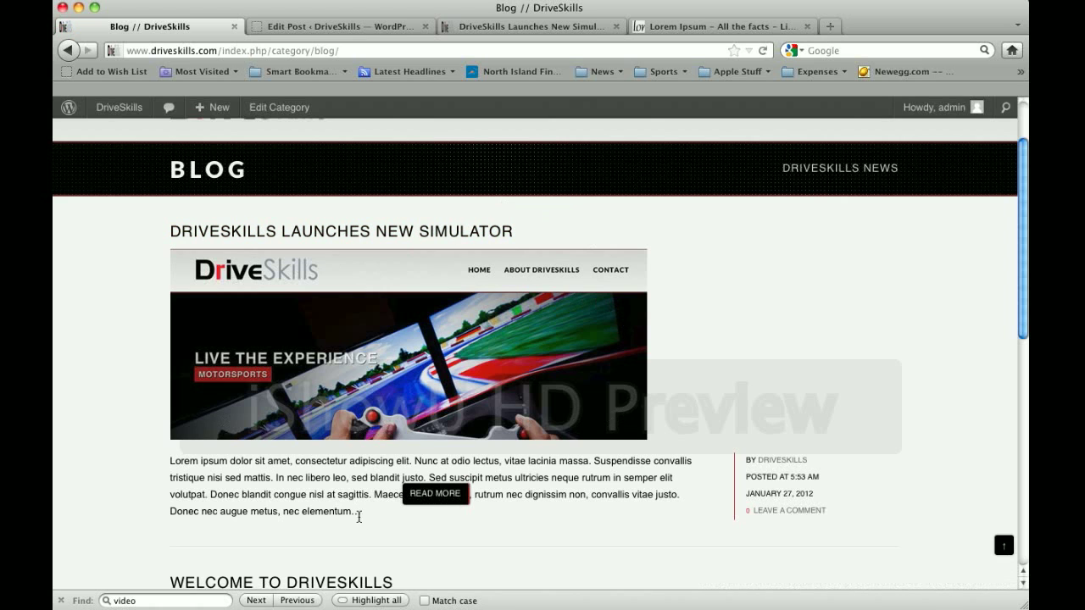
drag(363, 515, 175, 463)
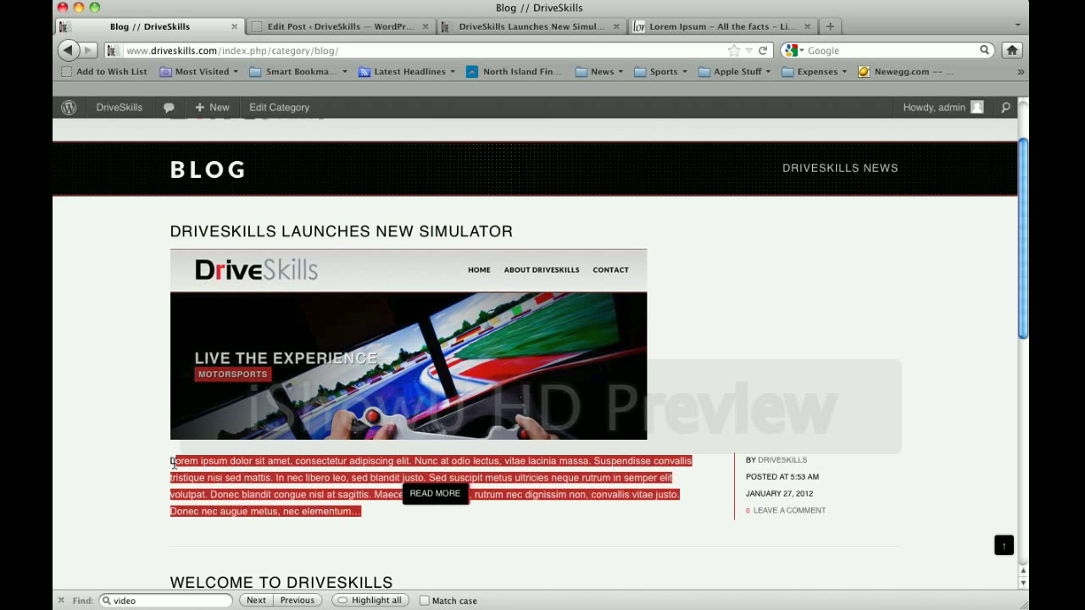
click(269, 474)
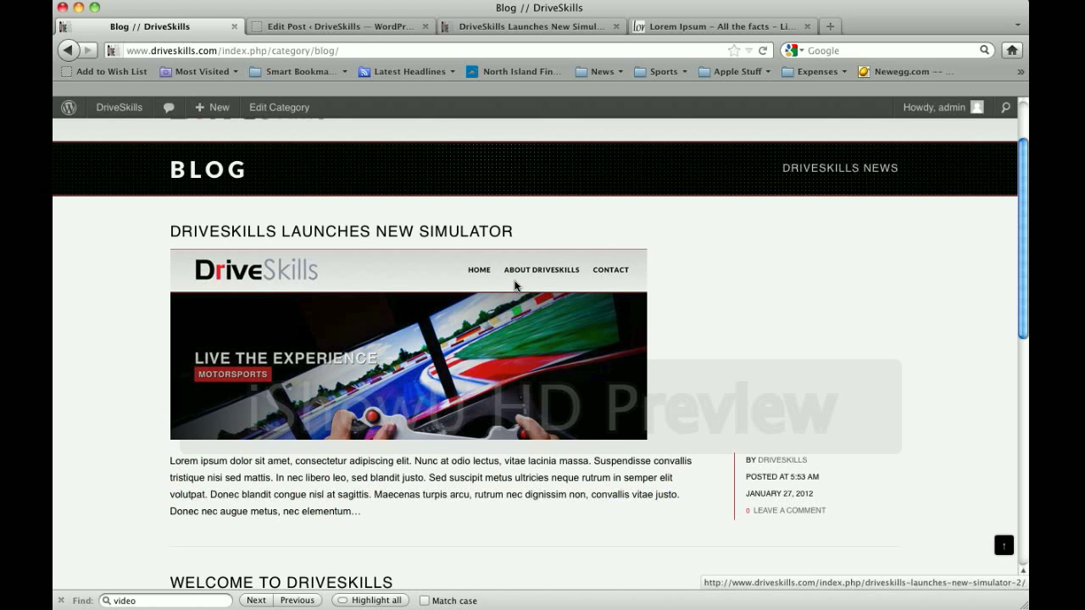
Open the 'DriveSkills Launches New Simulator' post's full live page and look through it
click(444, 234)
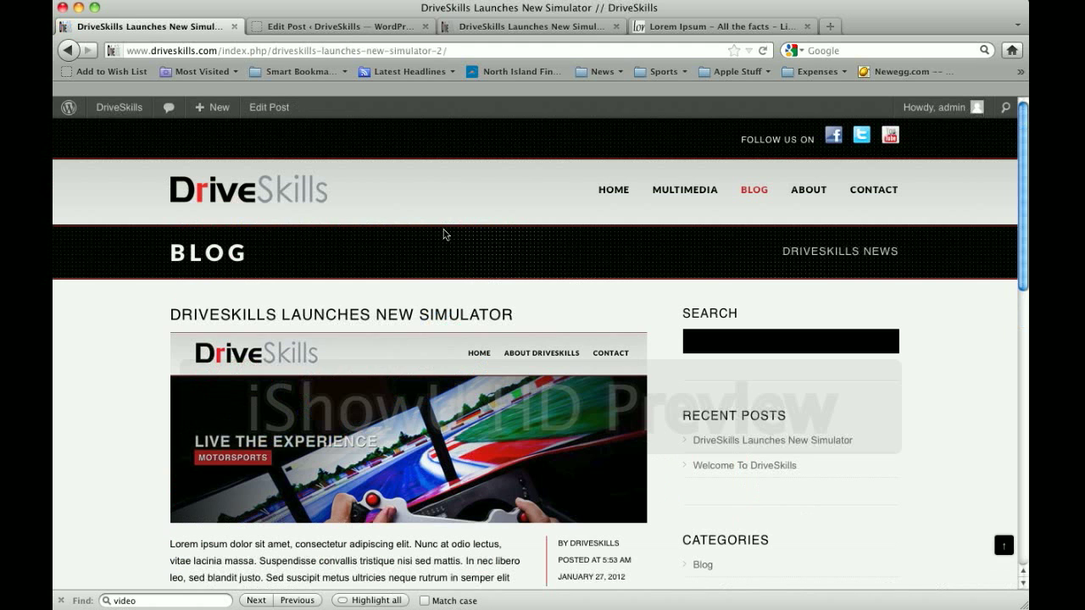
scroll(479, 286, down, 15)
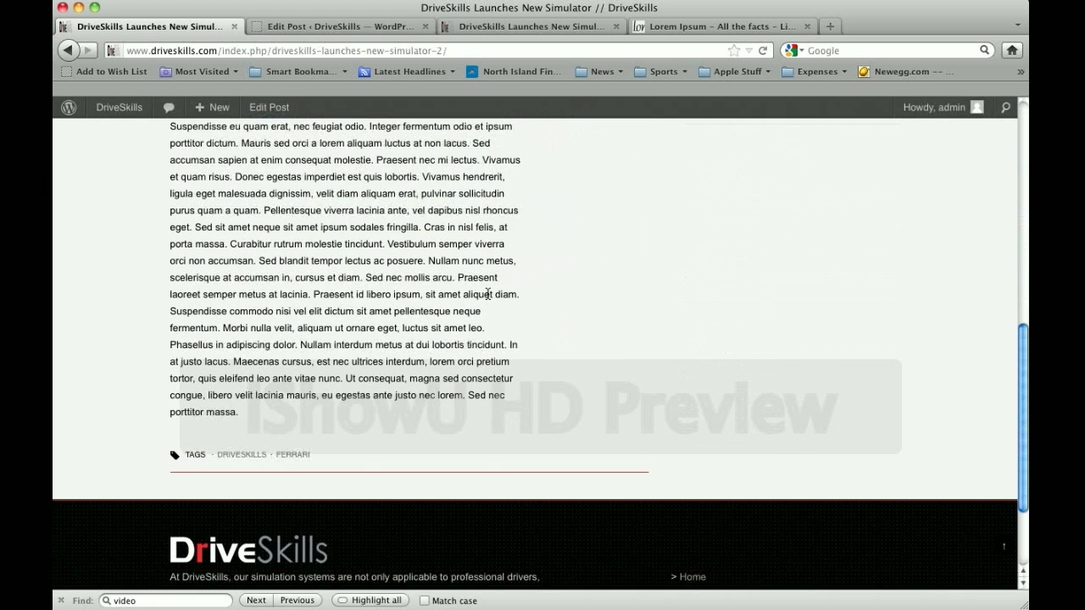
scroll(487, 294, up, 15)
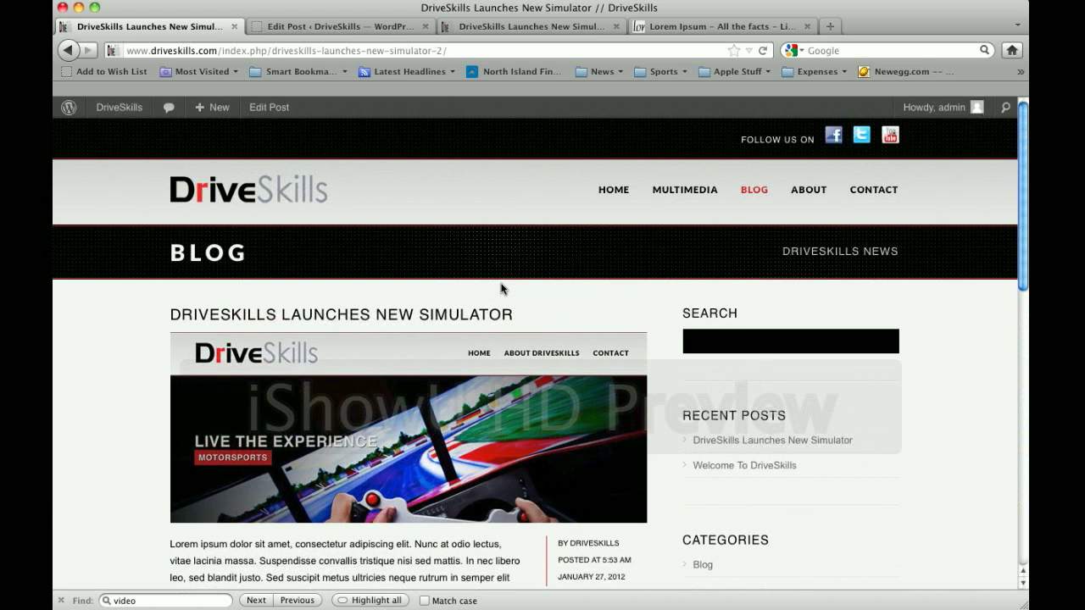